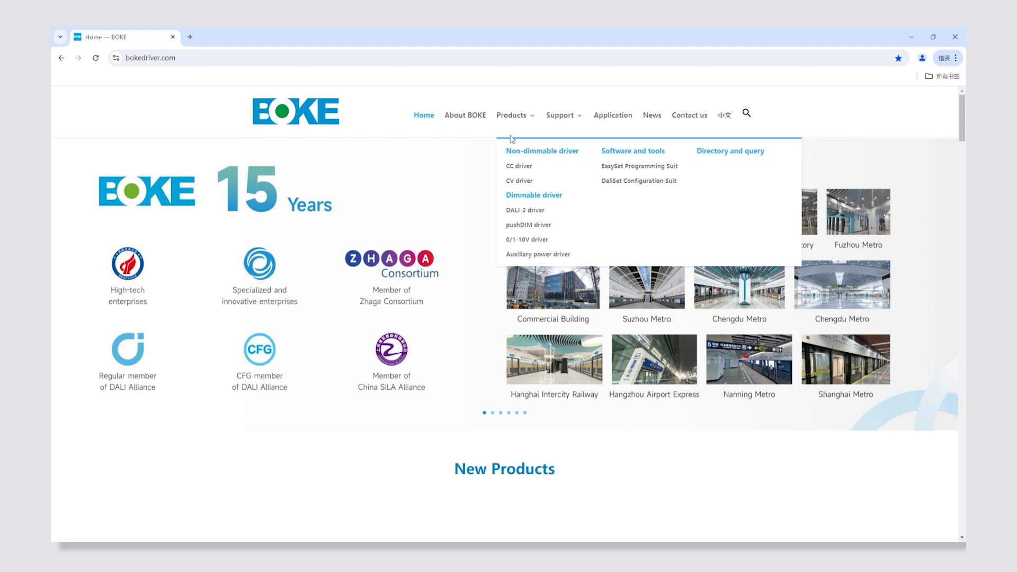
- Open the EasySet Programming Suit page and look through its EasySet software sections
{"action": "left_click", "coordinate": [622, 167]}
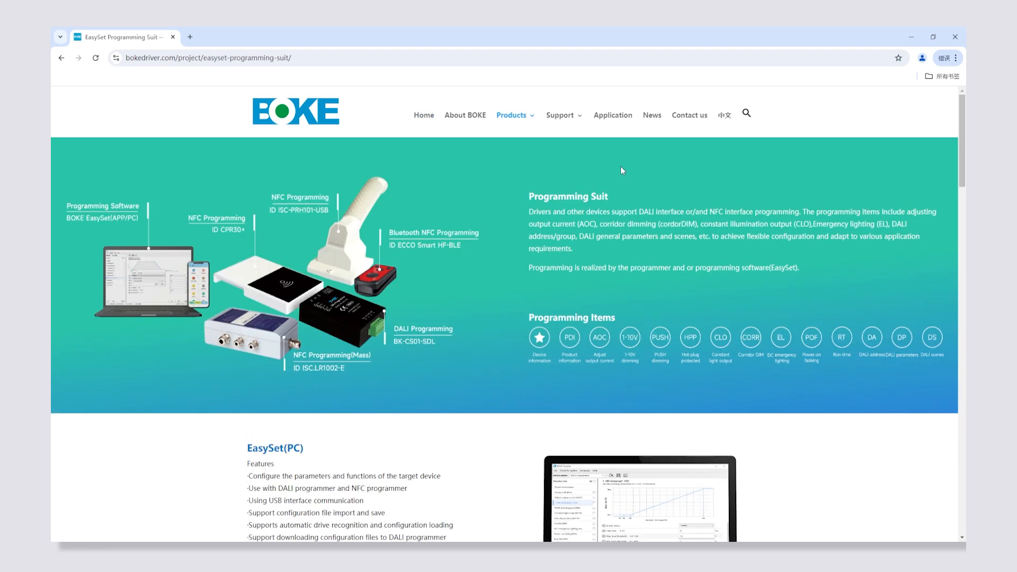
{"action": "left_click_drag", "start_coordinate": [963, 175], "coordinate": [963, 220]}
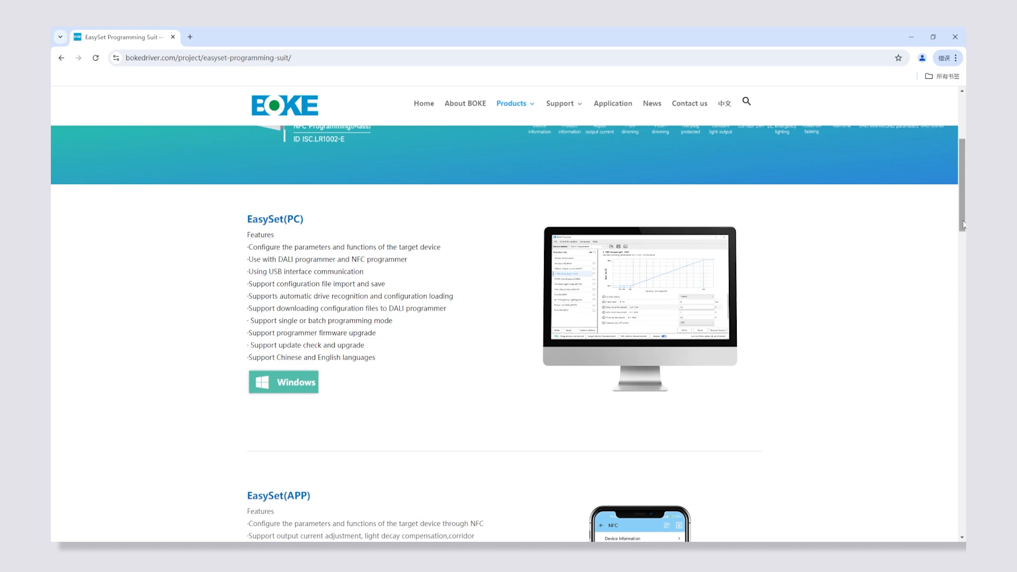
{"action": "left_click_drag", "start_coordinate": [964, 225], "coordinate": [957, 285]}
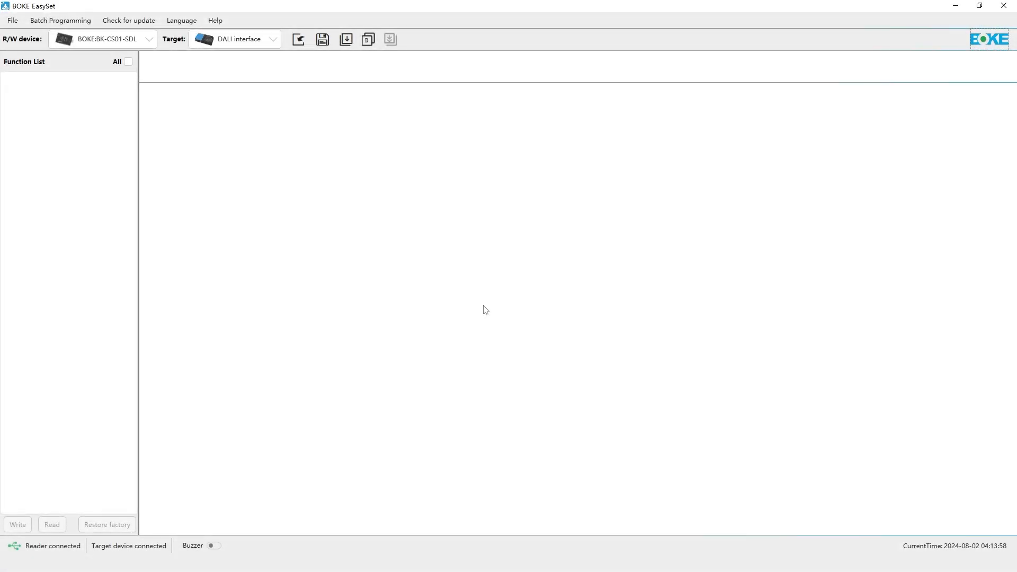
- In BOKE EasySet, load the driver configuration from Servers (Default Parameters) for the DALI interface target
{"action": "left_click", "coordinate": [299, 41]}
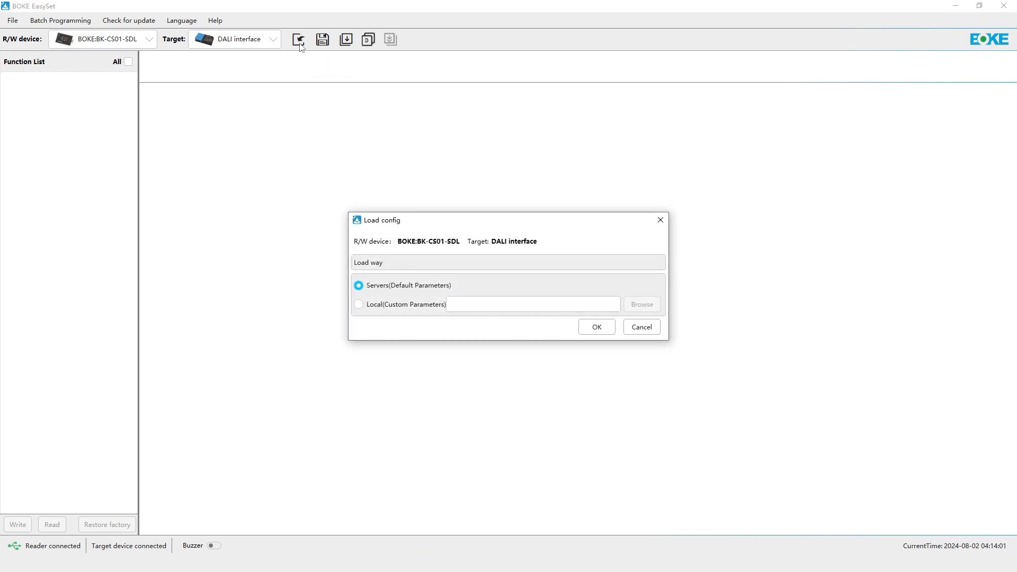
{"action": "left_click", "coordinate": [588, 327]}
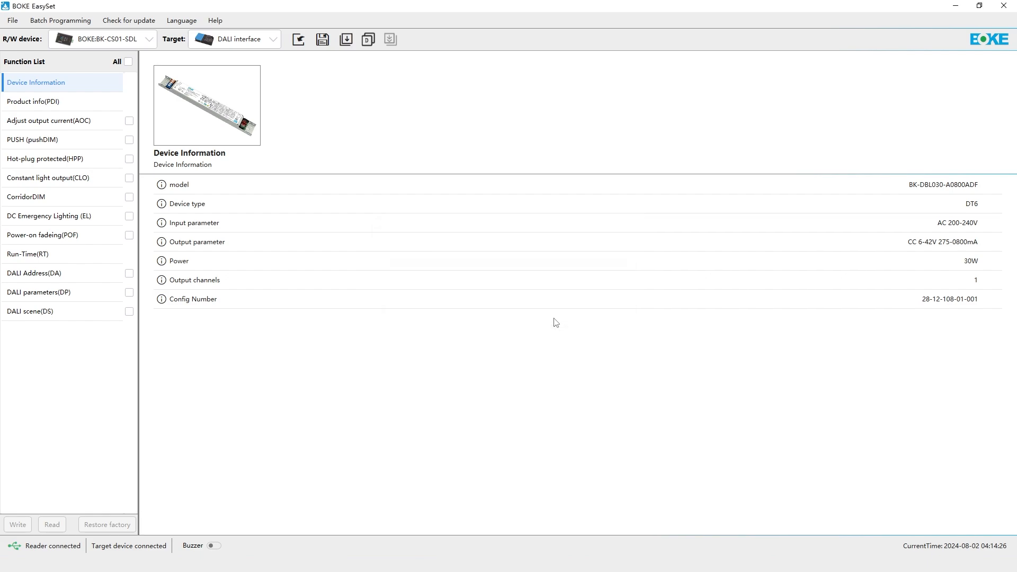
- Select all functions, read their parameters from the connected driver, and view the Product info (PDI)
{"action": "left_click", "coordinate": [129, 62]}
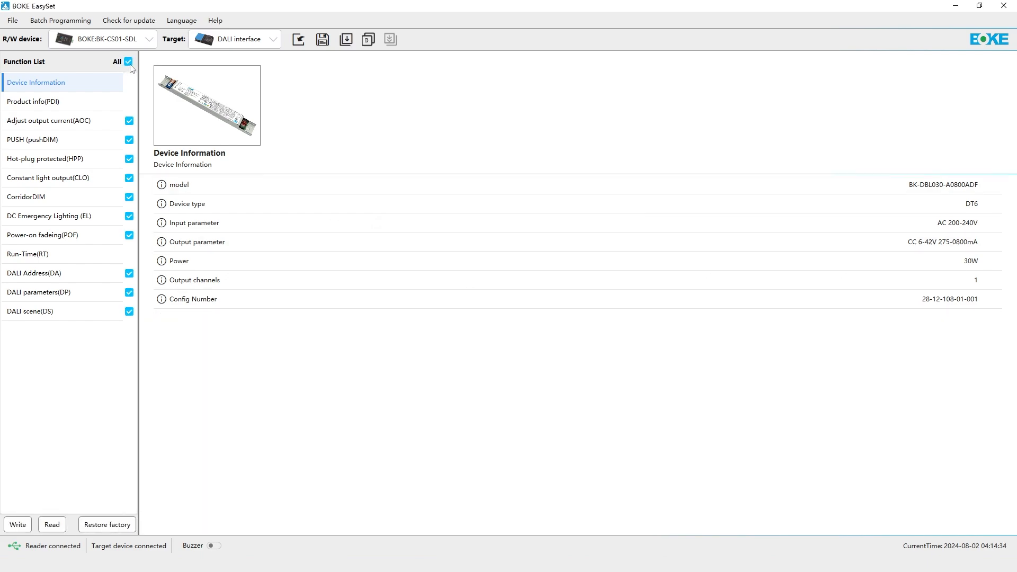
{"action": "left_click", "coordinate": [53, 525]}
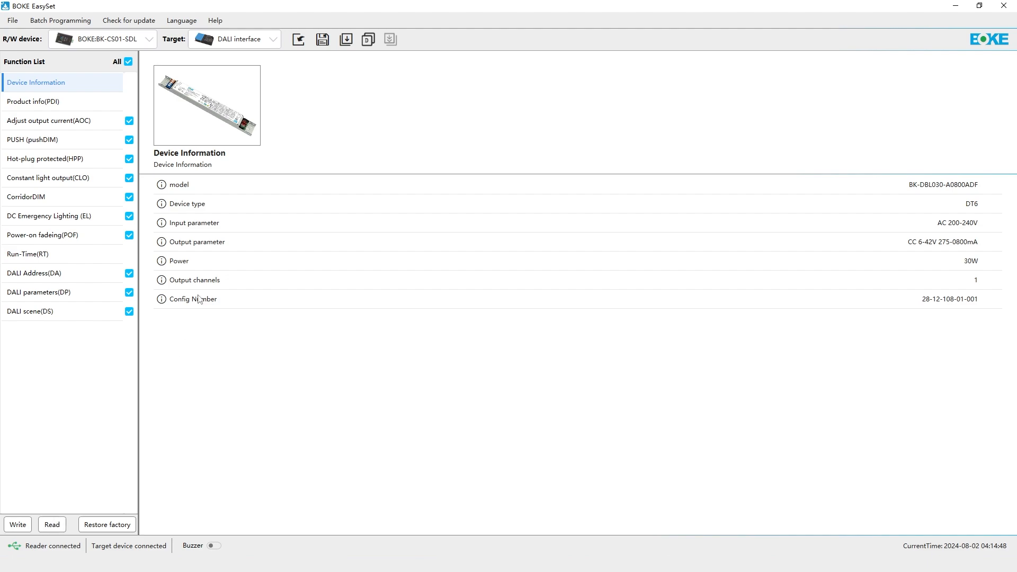
{"action": "left_click", "coordinate": [46, 108]}
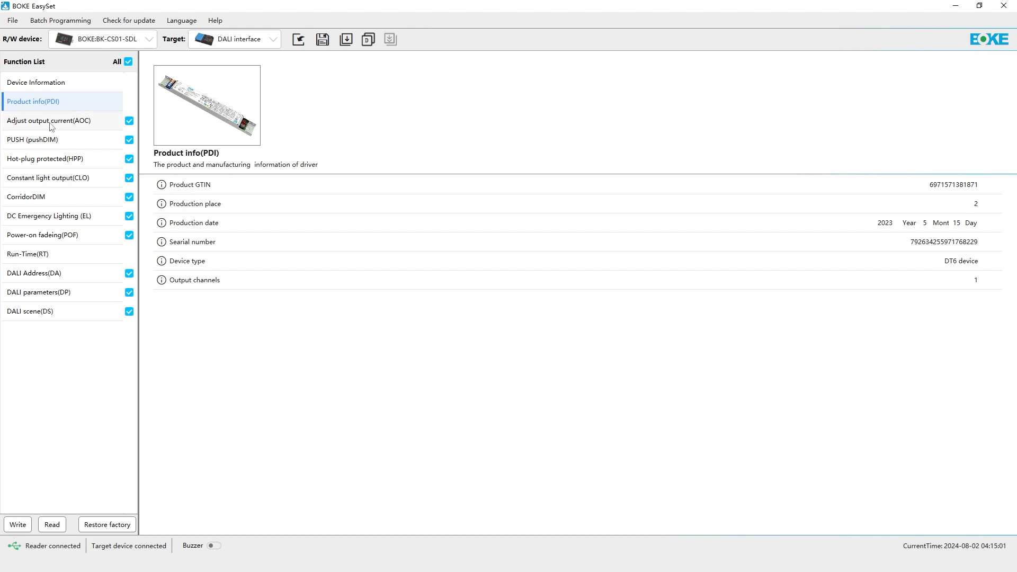
- In Adjust output current (AOC), set the max. current output to 650 mA and its fine-tune to 100 mA
{"action": "left_click", "coordinate": [52, 121]}
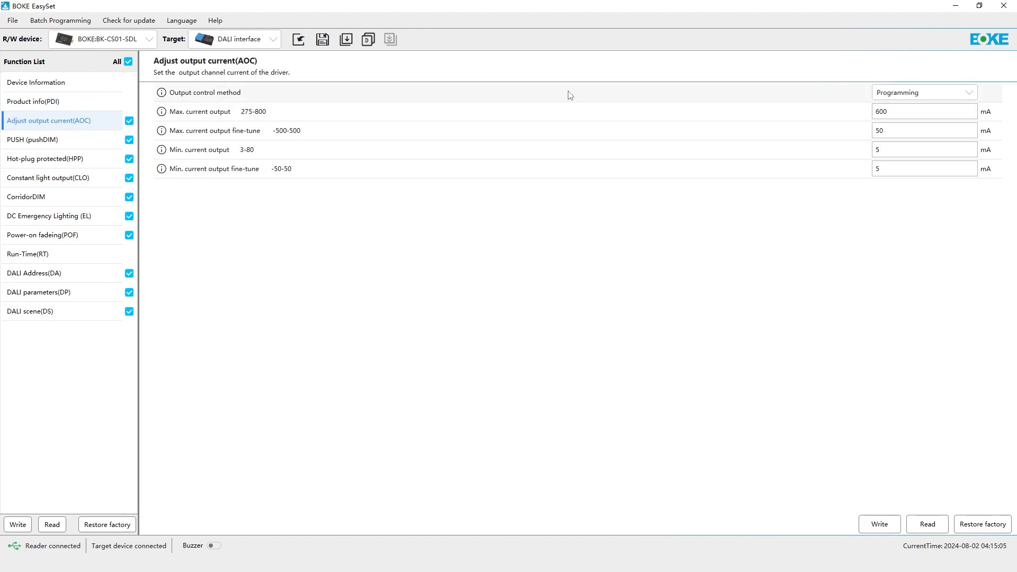
{"action": "left_click", "coordinate": [898, 111]}
{"action": "left_click_drag", "start_coordinate": [898, 111], "coordinate": [854, 113]}
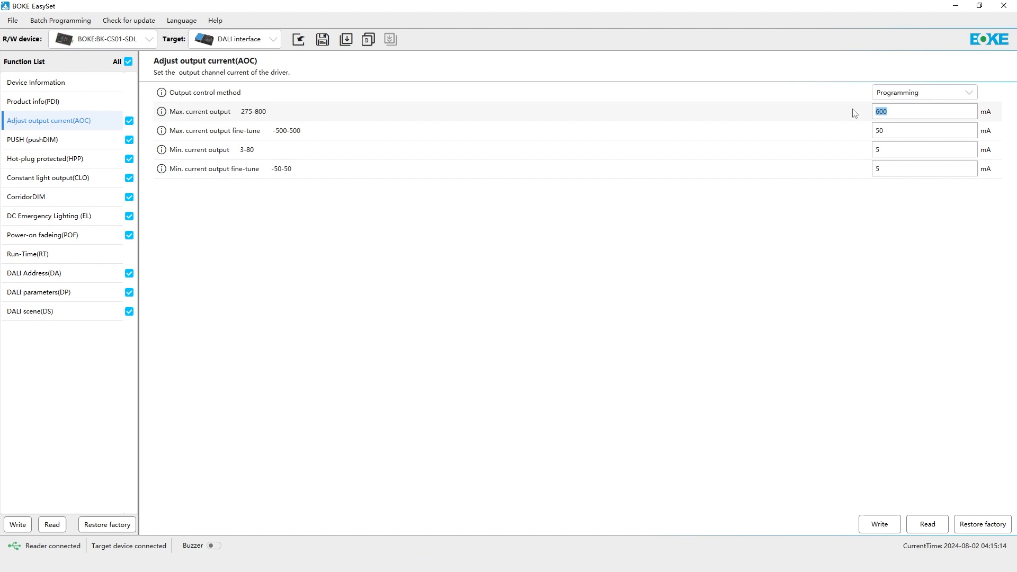
{"action": "type", "text": "650"}
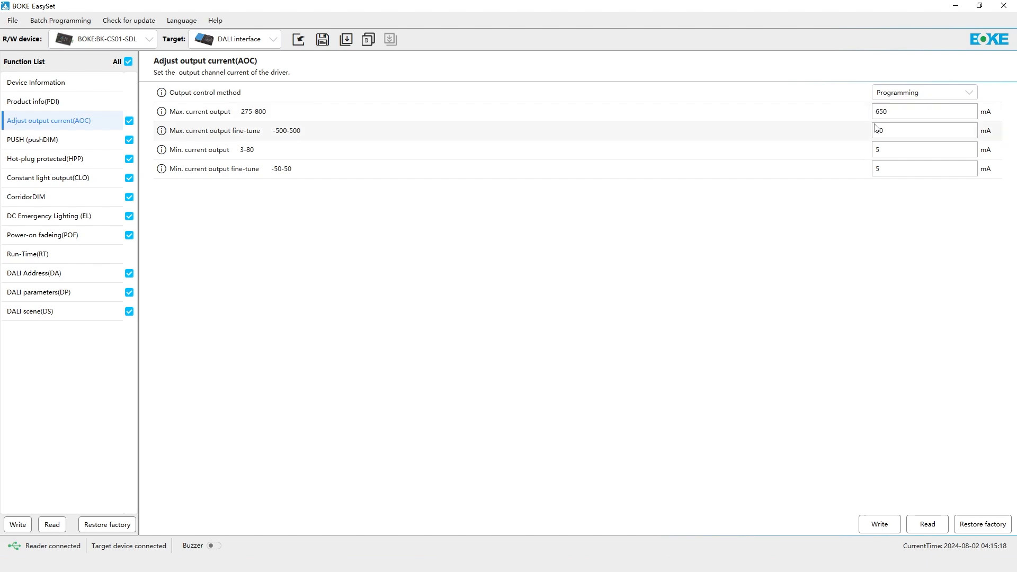
{"action": "left_click_drag", "start_coordinate": [891, 131], "coordinate": [873, 131]}
{"action": "type", "text": "100"}
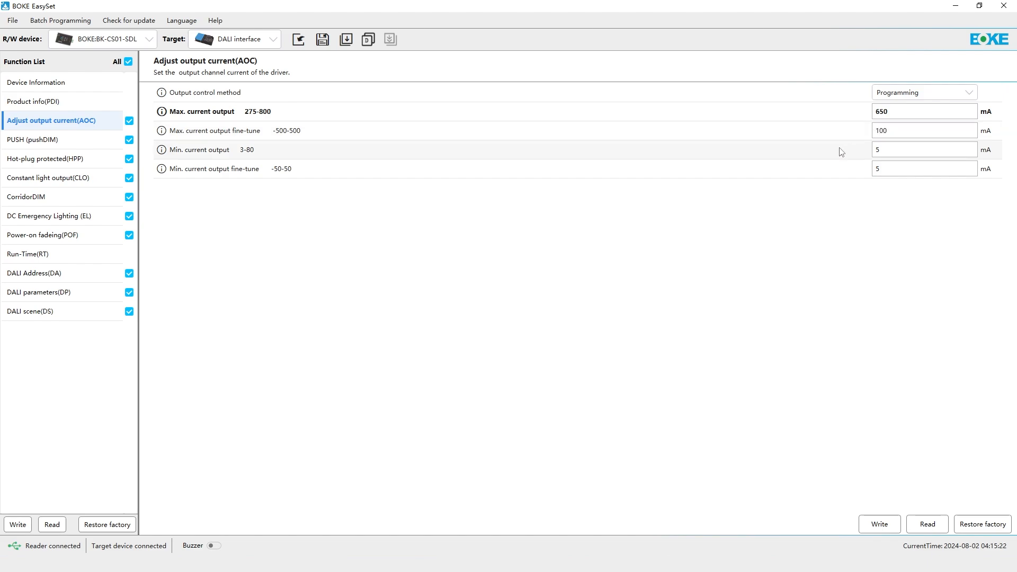
- Switch the PUSH (pushDIM) status to Disable and back to Enable, and check the power-on level options
{"action": "left_click", "coordinate": [71, 140]}
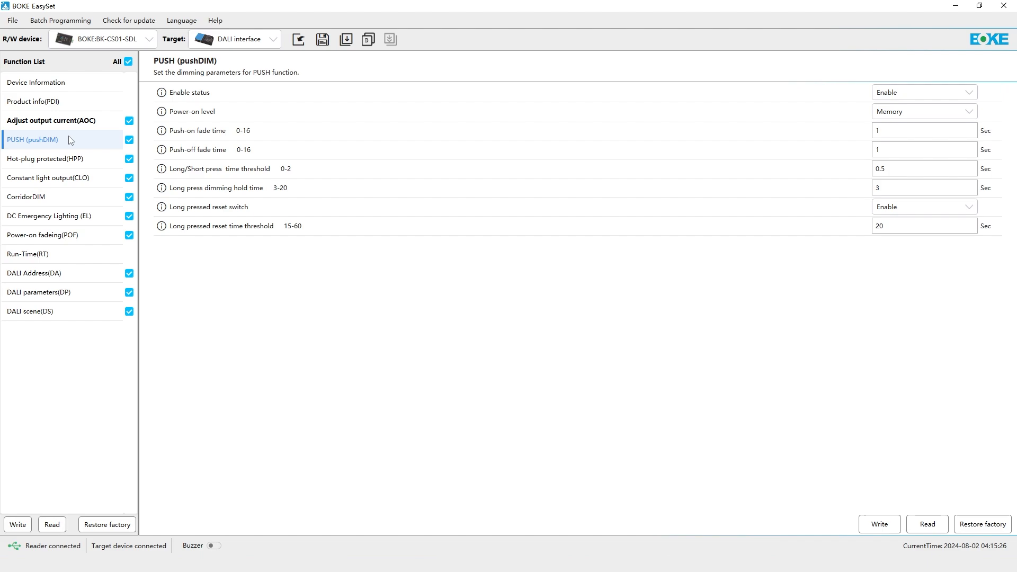
{"action": "left_click", "coordinate": [894, 94]}
{"action": "left_click", "coordinate": [900, 127]}
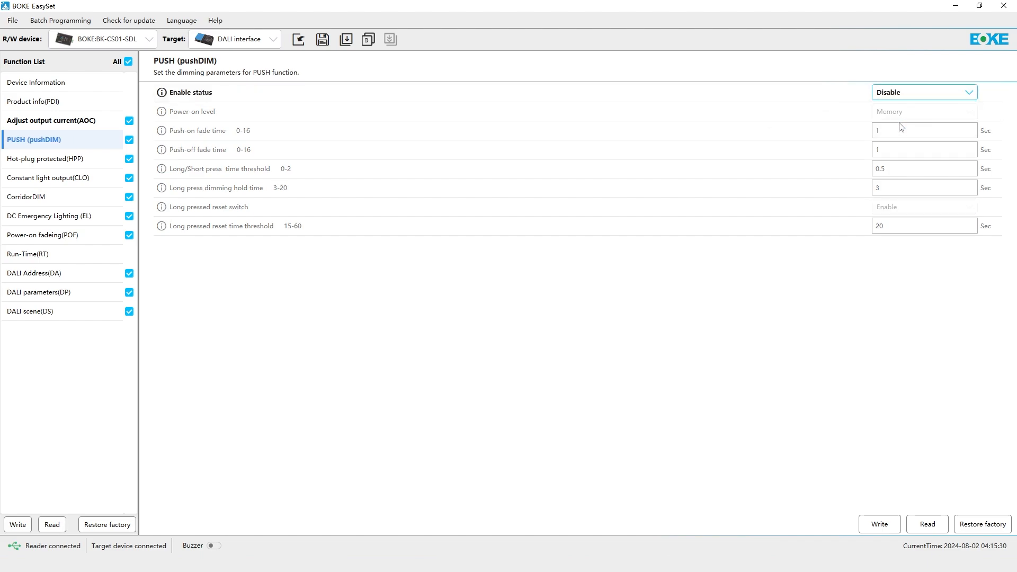
{"action": "left_click", "coordinate": [905, 100]}
{"action": "left_click", "coordinate": [904, 108]}
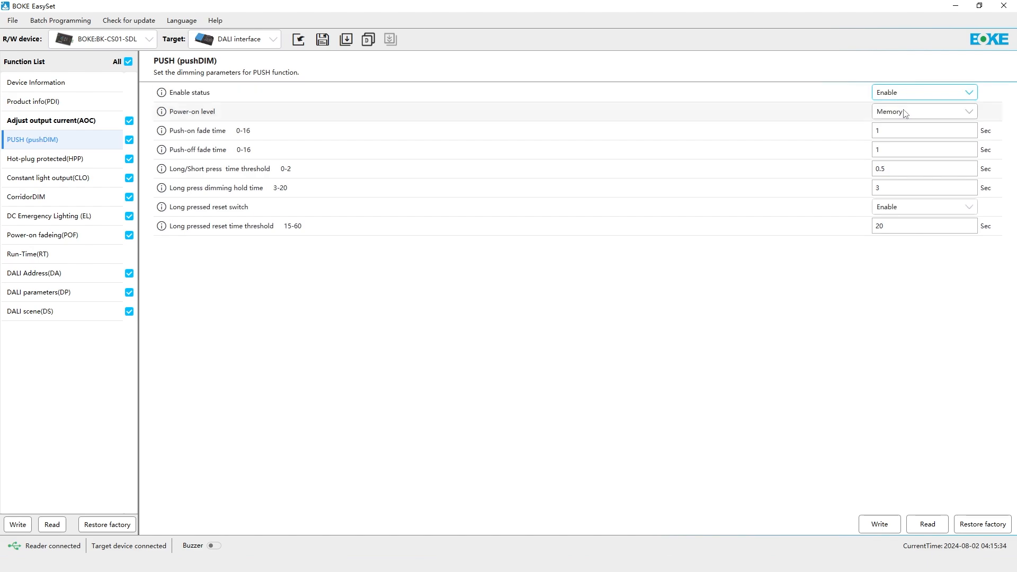
{"action": "left_click", "coordinate": [905, 114]}
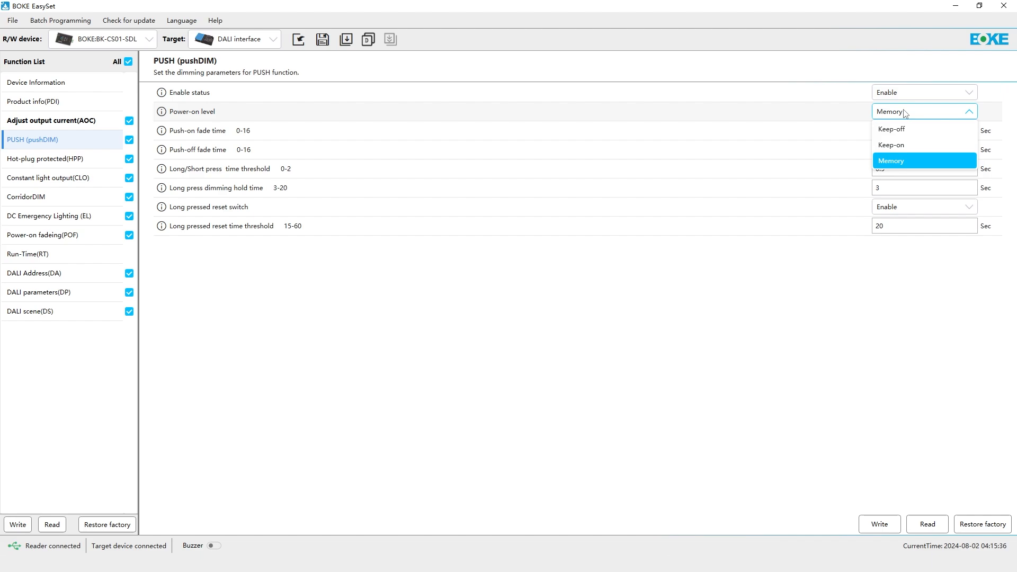
{"action": "left_click", "coordinate": [905, 114]}
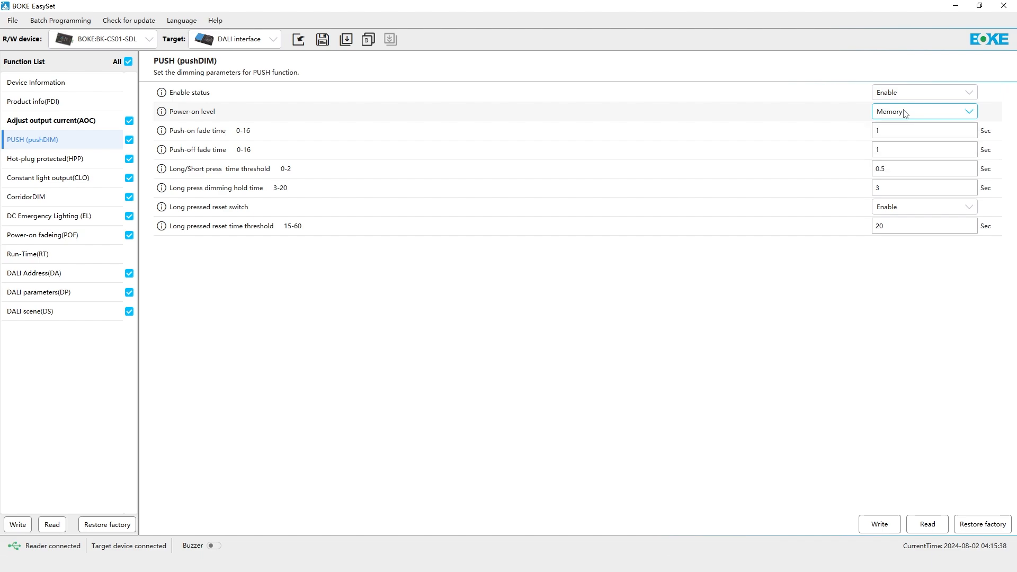
- For pushDIM, set the long/short press time threshold to 1 second and both push-on and push-off fade times to 8 seconds
{"action": "double_click", "coordinate": [892, 169]}
{"action": "type", "text": "1"}
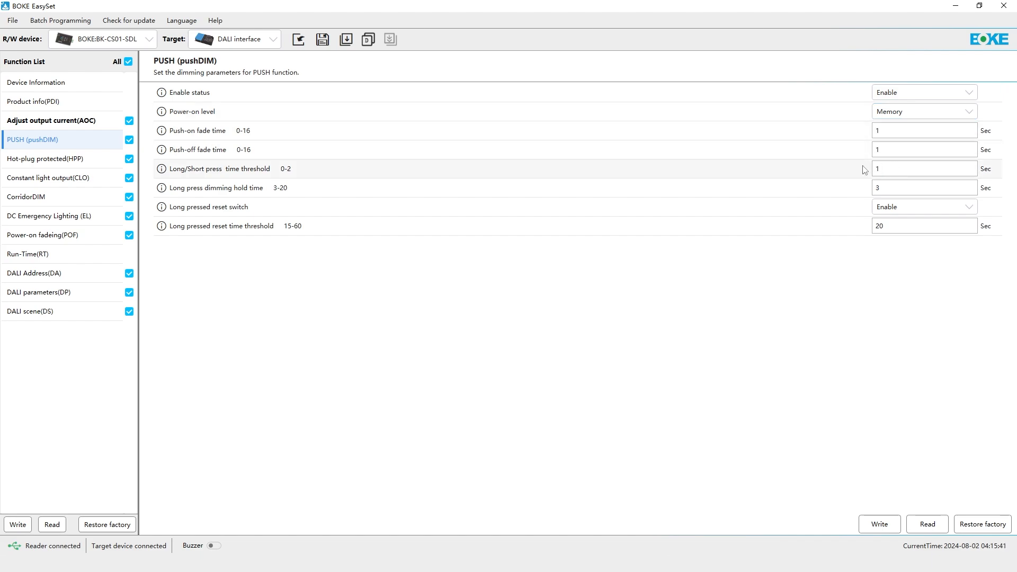
{"action": "double_click", "coordinate": [916, 149]}
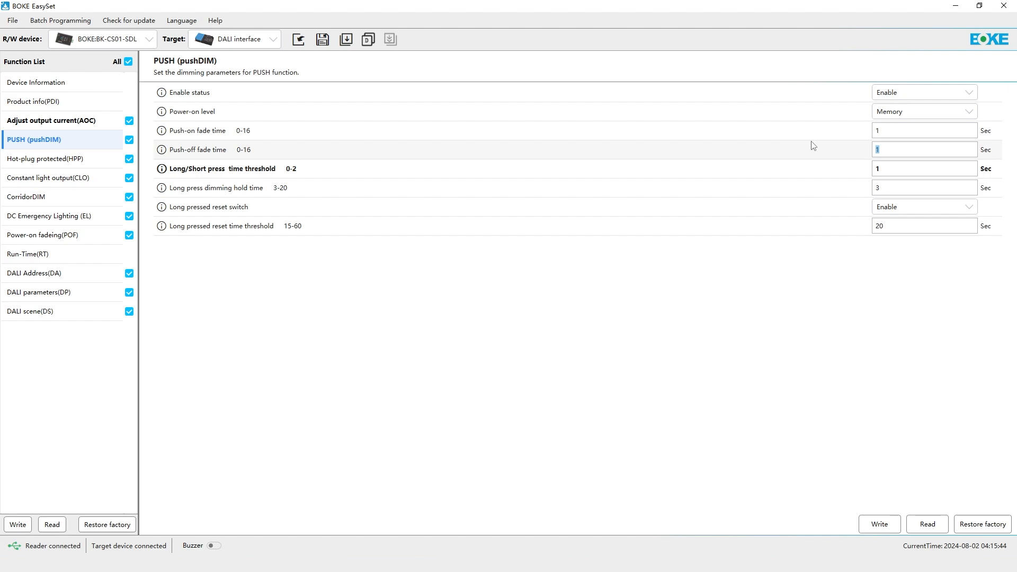
{"action": "type", "text": "8"}
{"action": "key", "text": "shift+Tab"}
{"action": "type", "text": "8"}
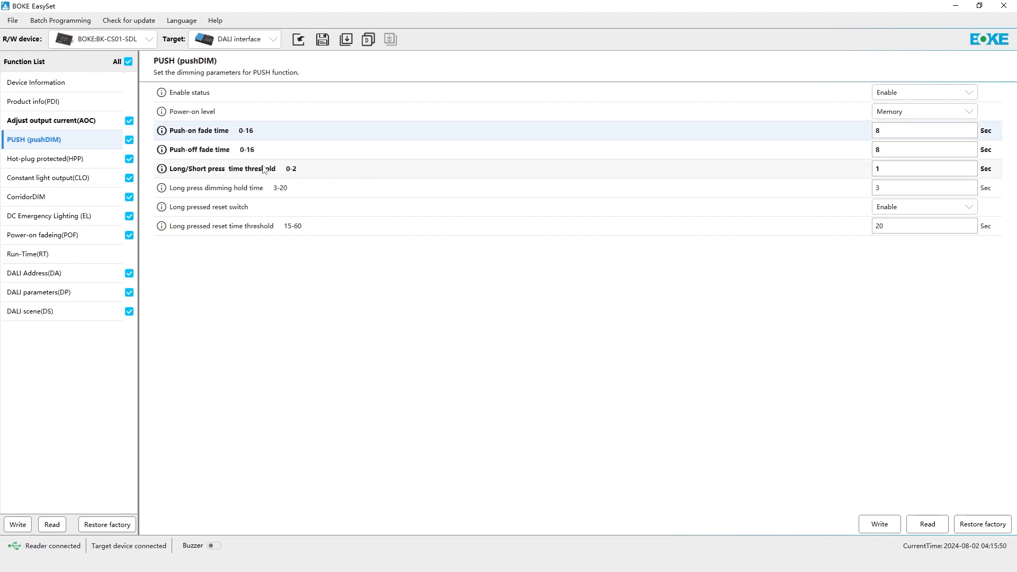
- Switch the Hot-plug protected (HPP) status to Disable and back to Enable
{"action": "left_click", "coordinate": [80, 159]}
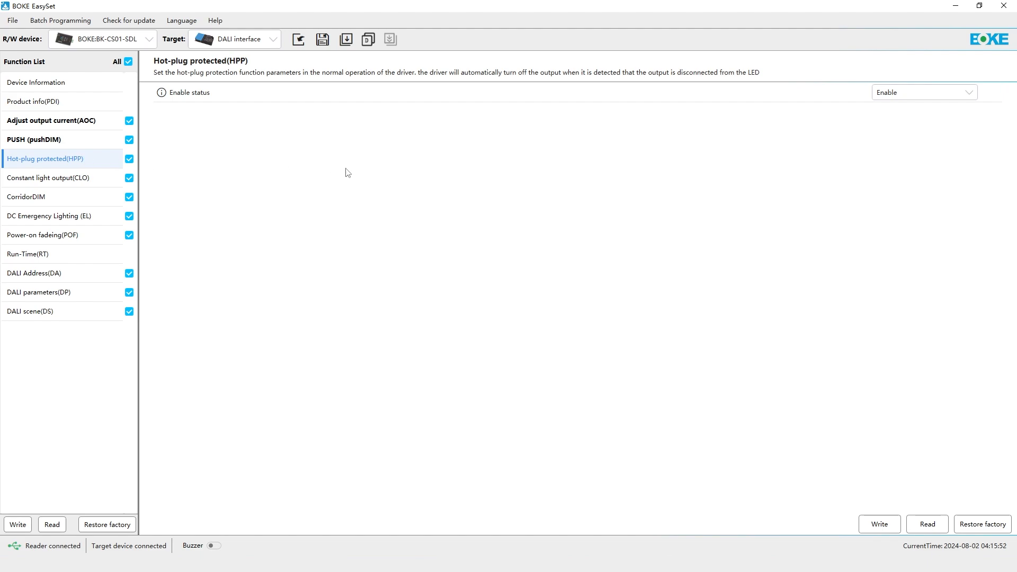
{"action": "left_click", "coordinate": [895, 95]}
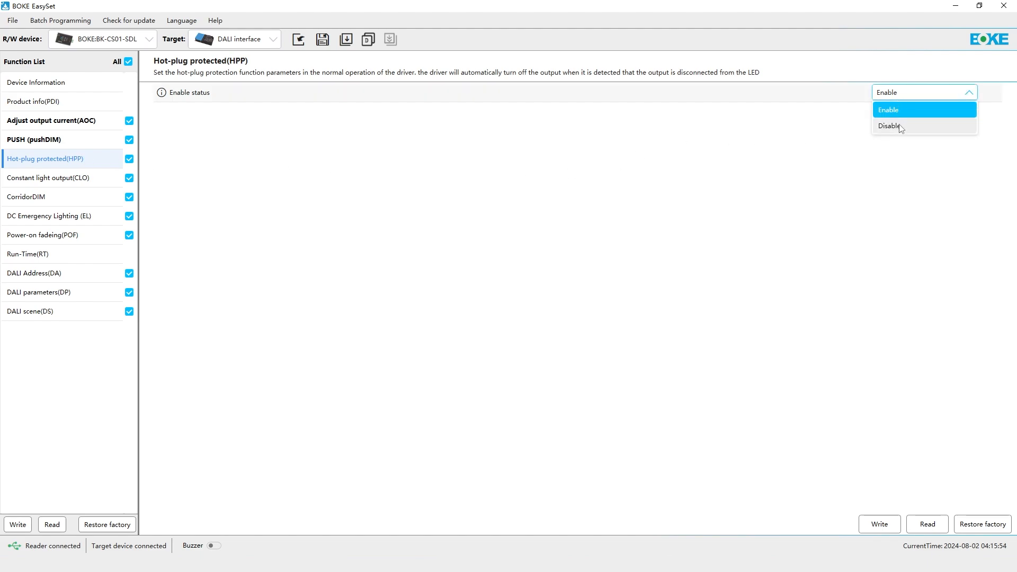
{"action": "left_click", "coordinate": [901, 126]}
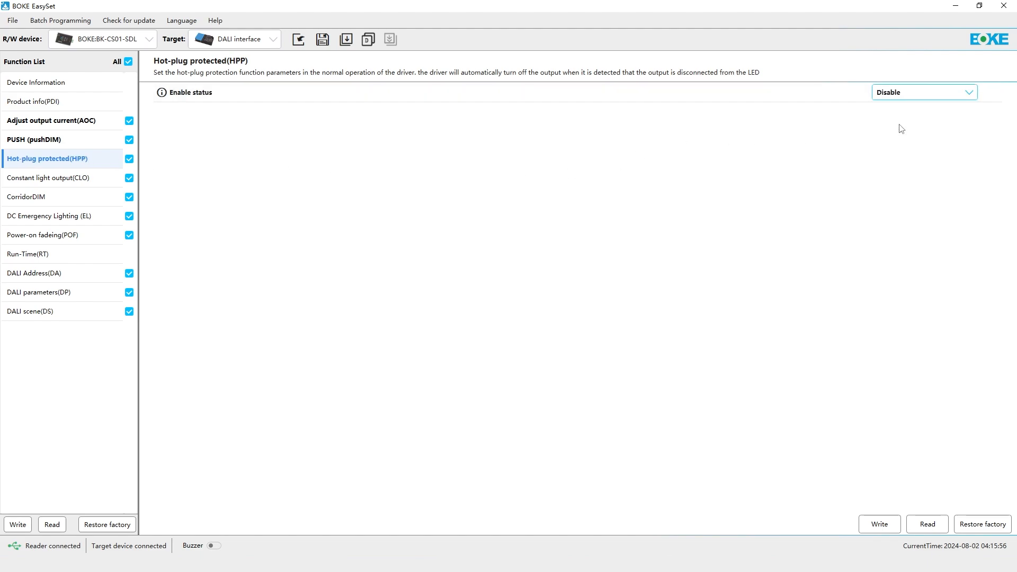
{"action": "left_click", "coordinate": [901, 96]}
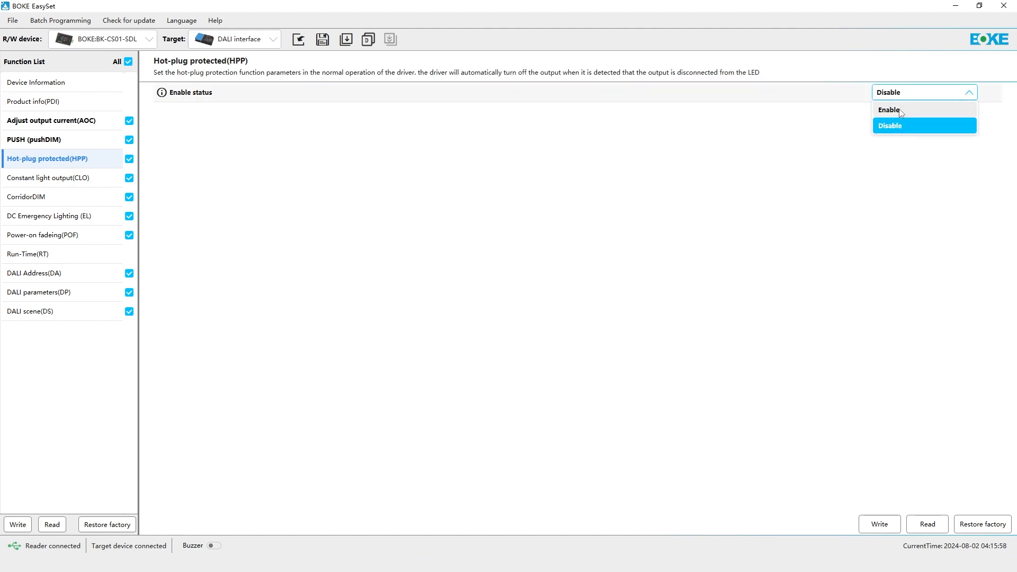
{"action": "left_click", "coordinate": [901, 112]}
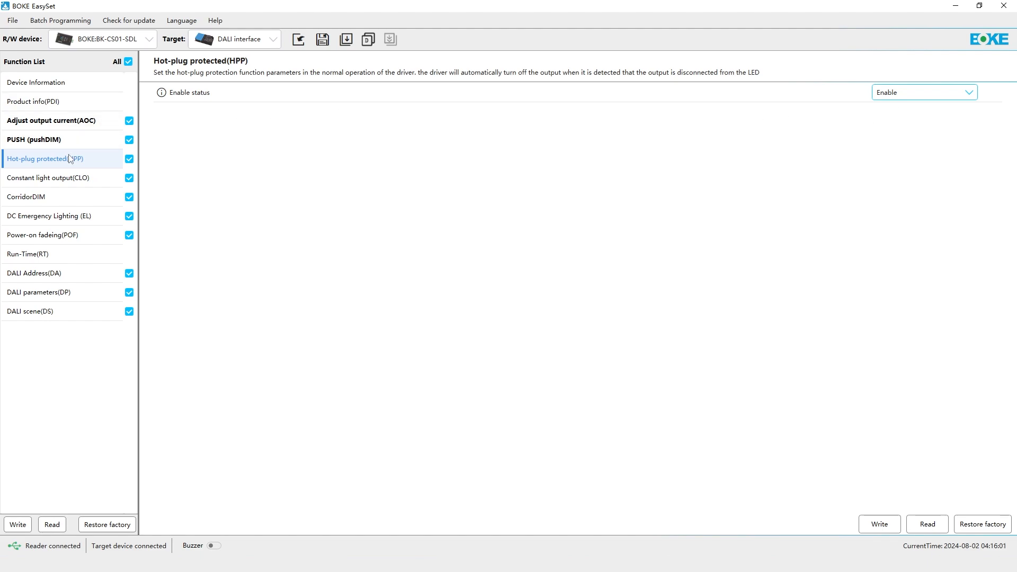
- Enable Constant light output (CLO) and set its compensation method to Curve offset
{"action": "left_click", "coordinate": [71, 179]}
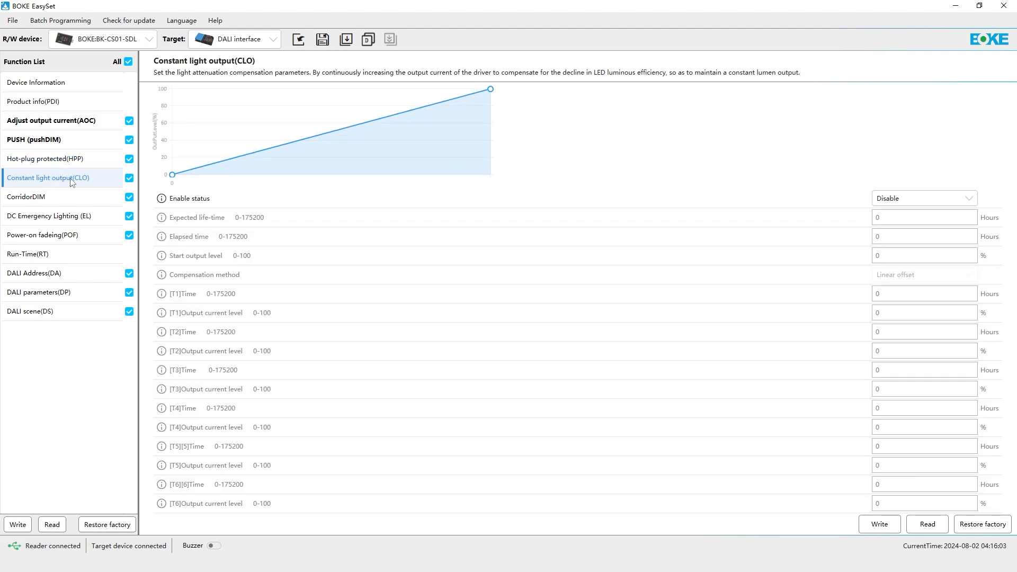
{"action": "left_click", "coordinate": [917, 201]}
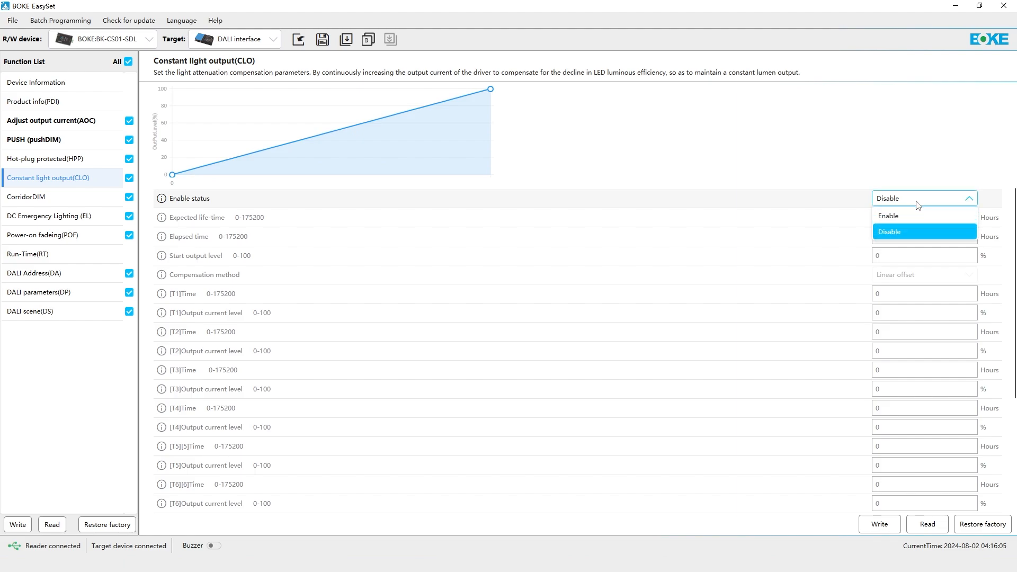
{"action": "left_click", "coordinate": [916, 215]}
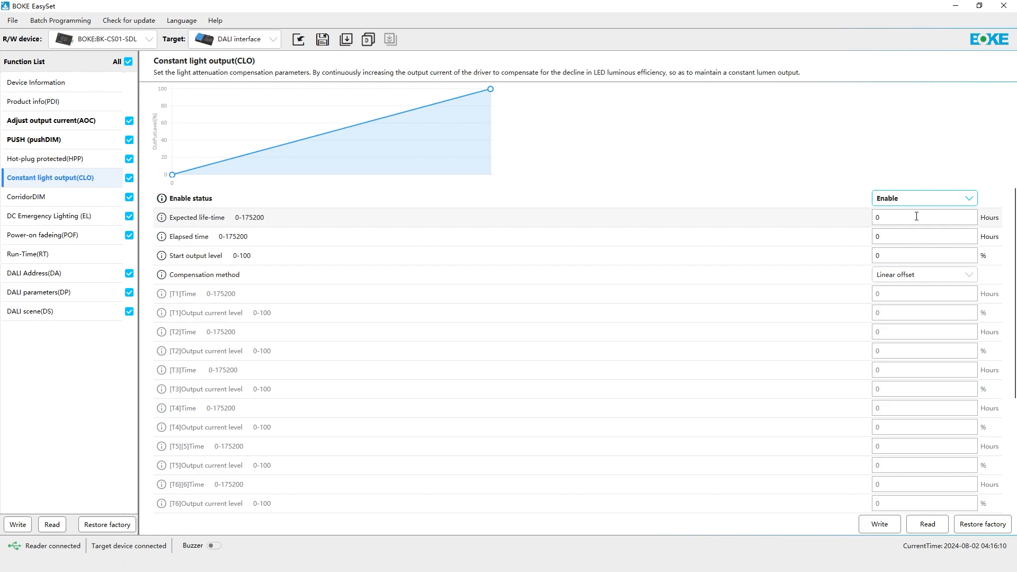
{"action": "left_click", "coordinate": [912, 280]}
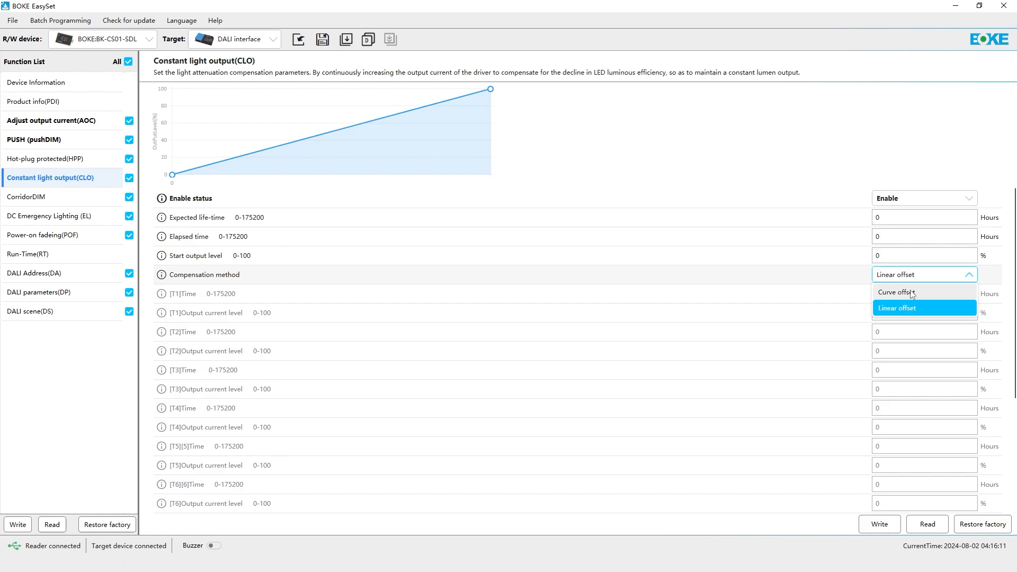
{"action": "left_click", "coordinate": [911, 293]}
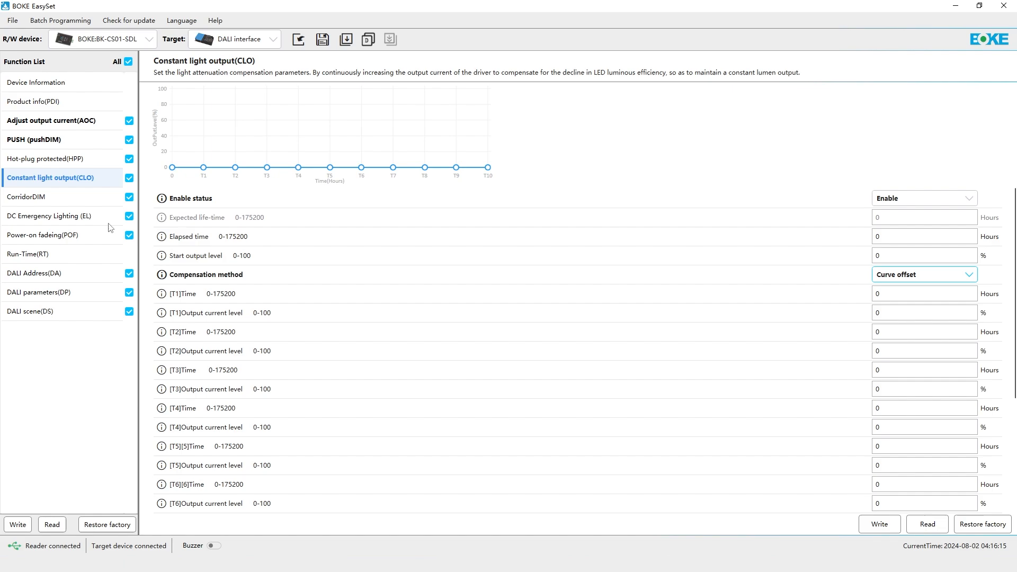
- Switch the CorridorDIM status to Disable and back to Enable
{"action": "left_click", "coordinate": [45, 203]}
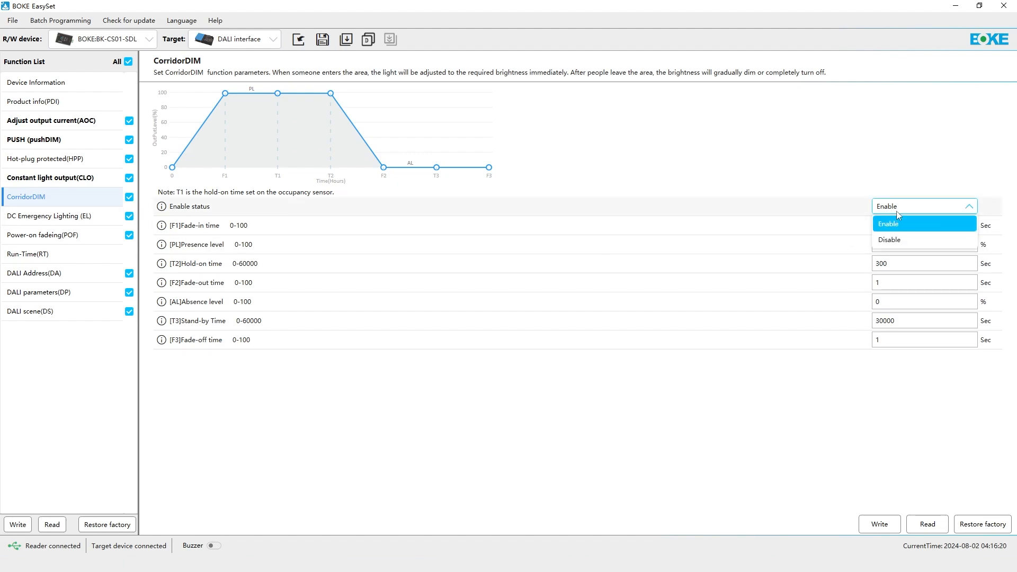
{"action": "left_click", "coordinate": [899, 223]}
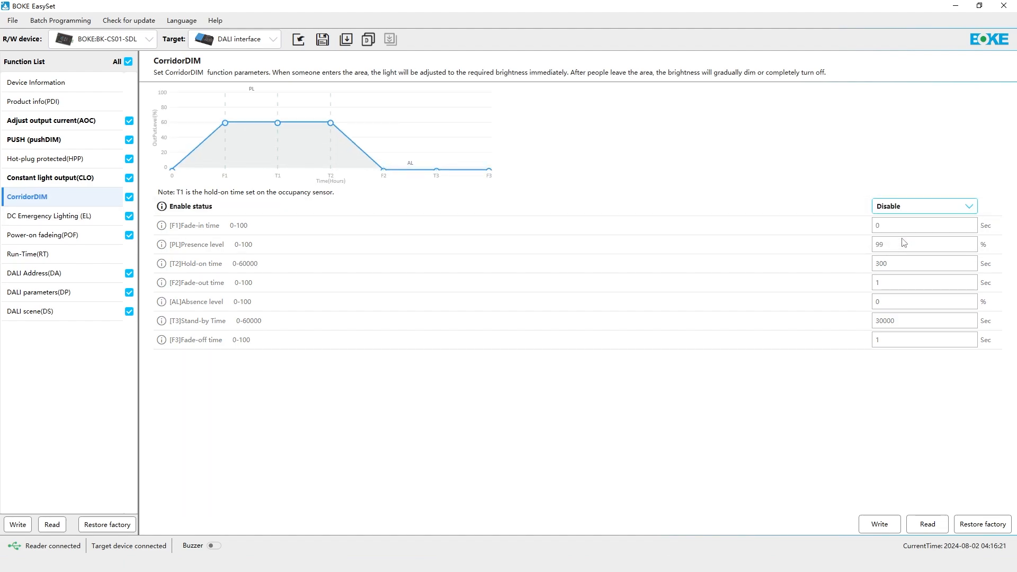
{"action": "left_click", "coordinate": [901, 207]}
{"action": "left_click", "coordinate": [898, 222]}
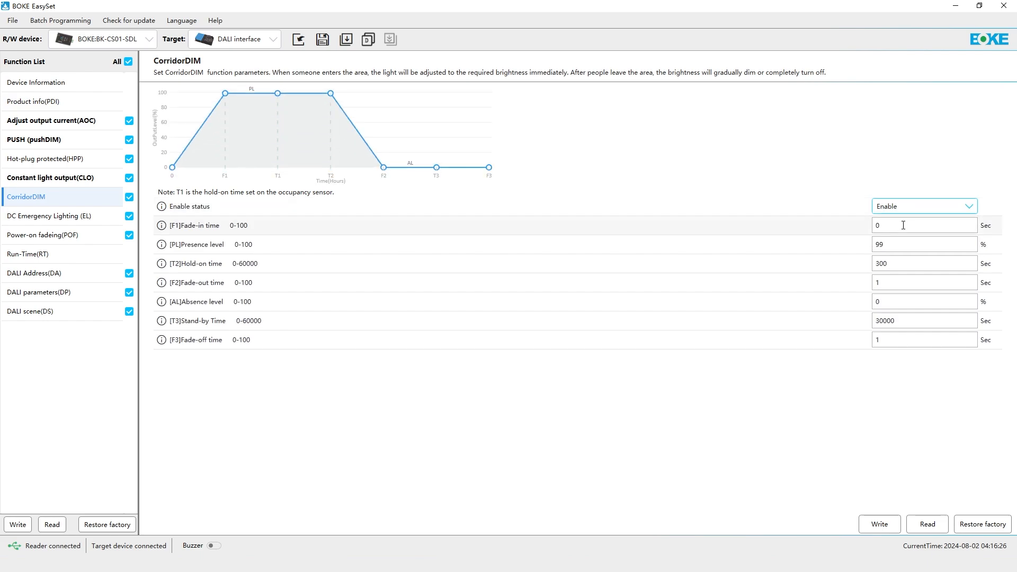
- For CorridorDIM, set the fade-in time to 10 seconds, hold-on time to 30 seconds and fade-out time to 2 seconds
{"action": "double_click", "coordinate": [904, 225]}
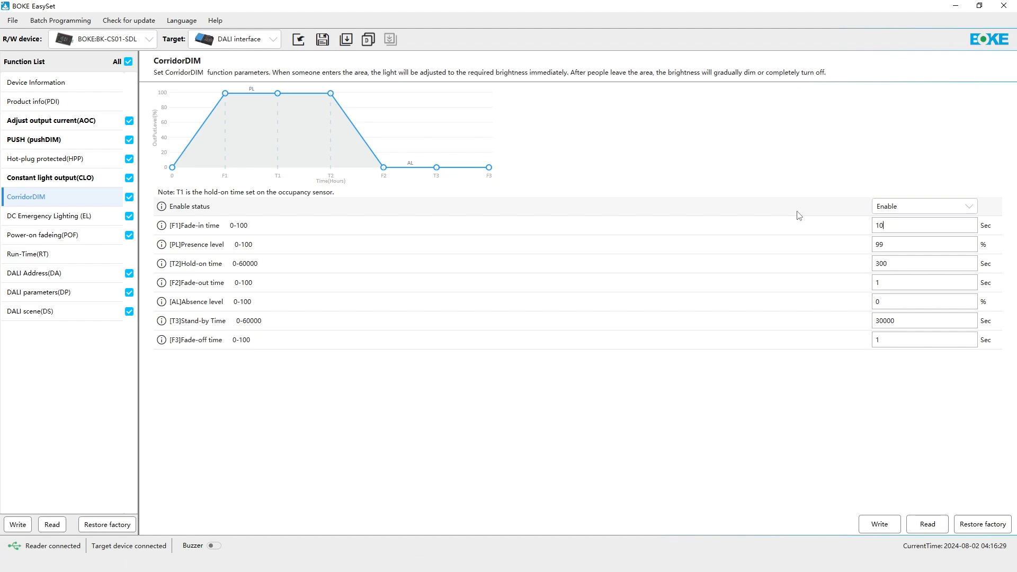
{"action": "double_click", "coordinate": [903, 262]}
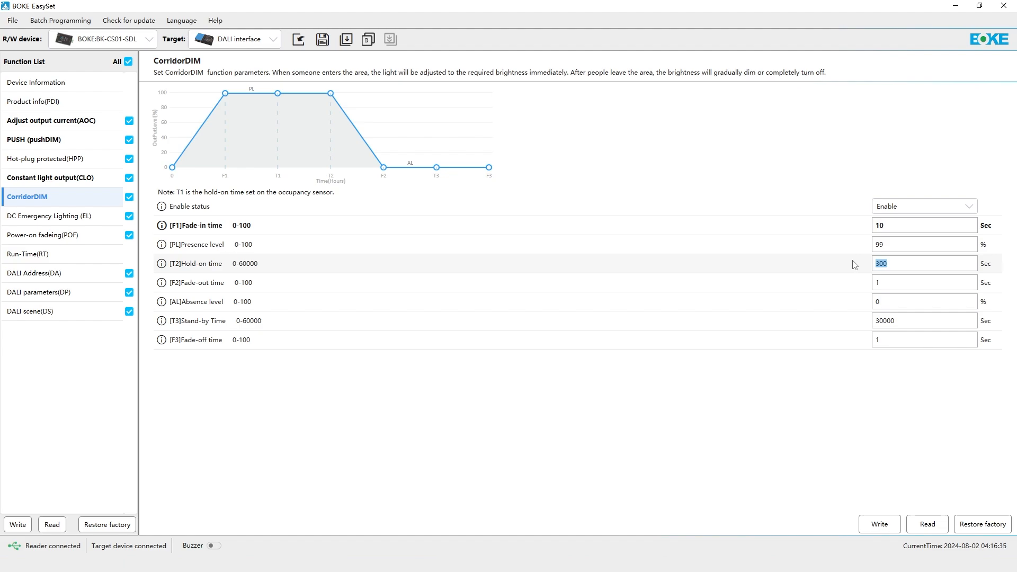
{"action": "type", "text": "30"}
{"action": "double_click", "coordinate": [890, 281]}
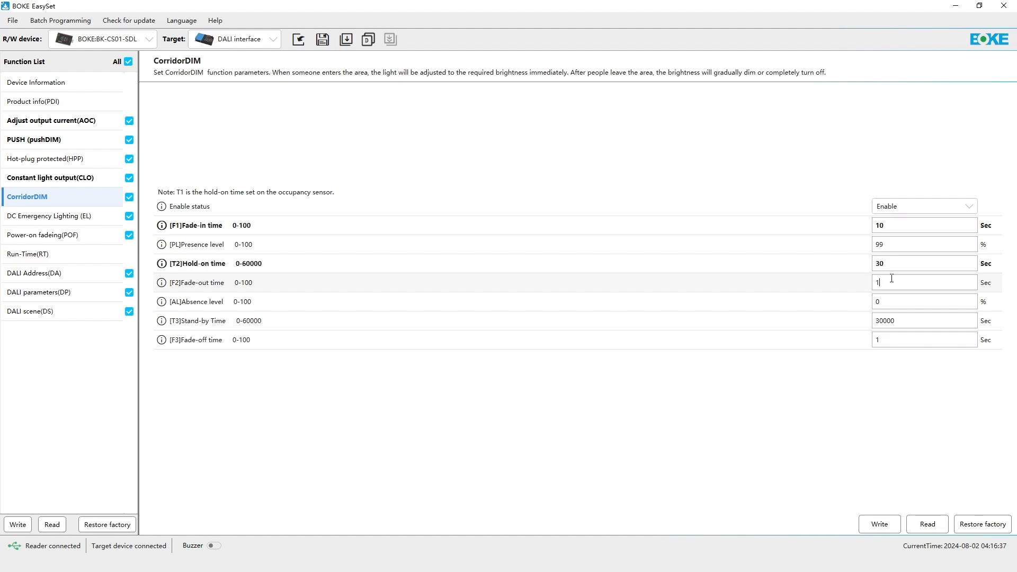
{"action": "type", "text": "2"}
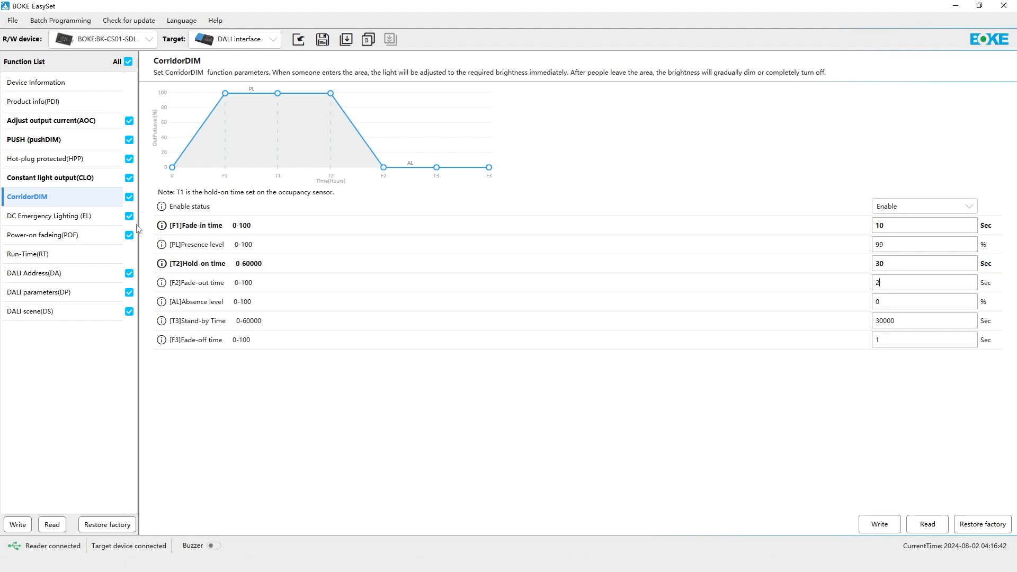
- For DC Emergency Lighting, switch the EL mode to normal and back to derating, and set the fixed output level to 30%
{"action": "left_click", "coordinate": [82, 223]}
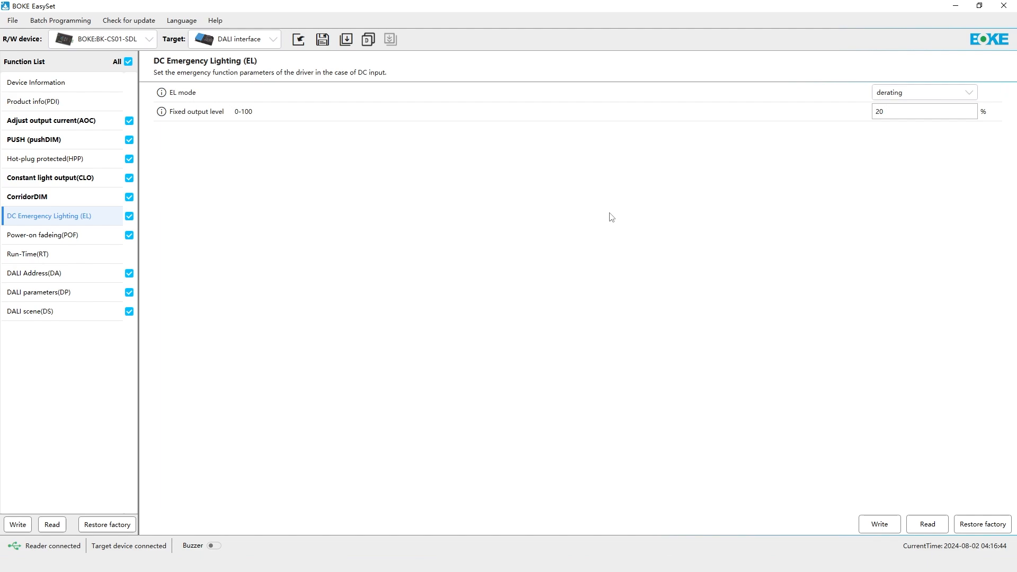
{"action": "left_click", "coordinate": [894, 94]}
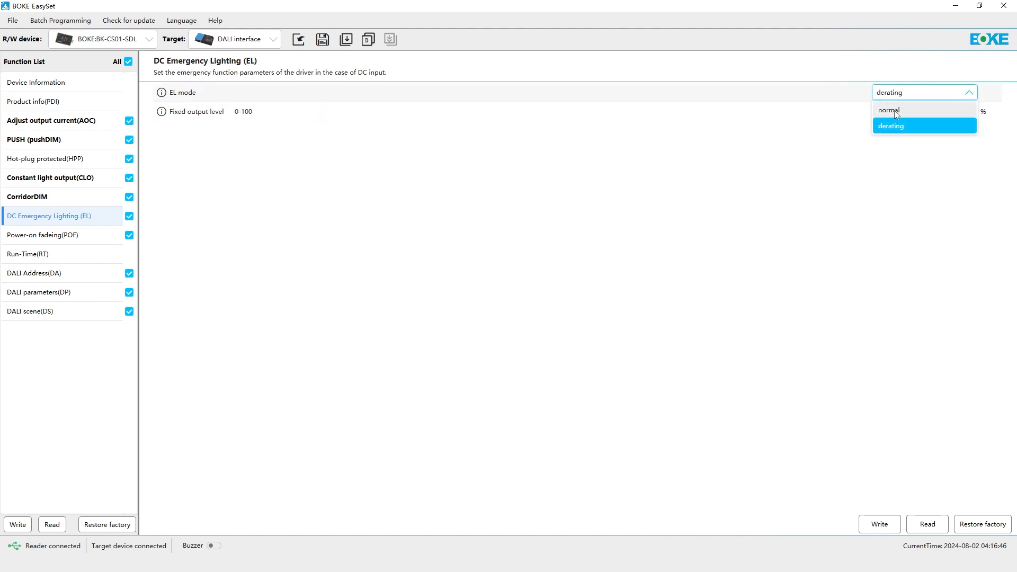
{"action": "left_click", "coordinate": [894, 109]}
{"action": "left_click", "coordinate": [896, 94]}
{"action": "left_click", "coordinate": [898, 125]}
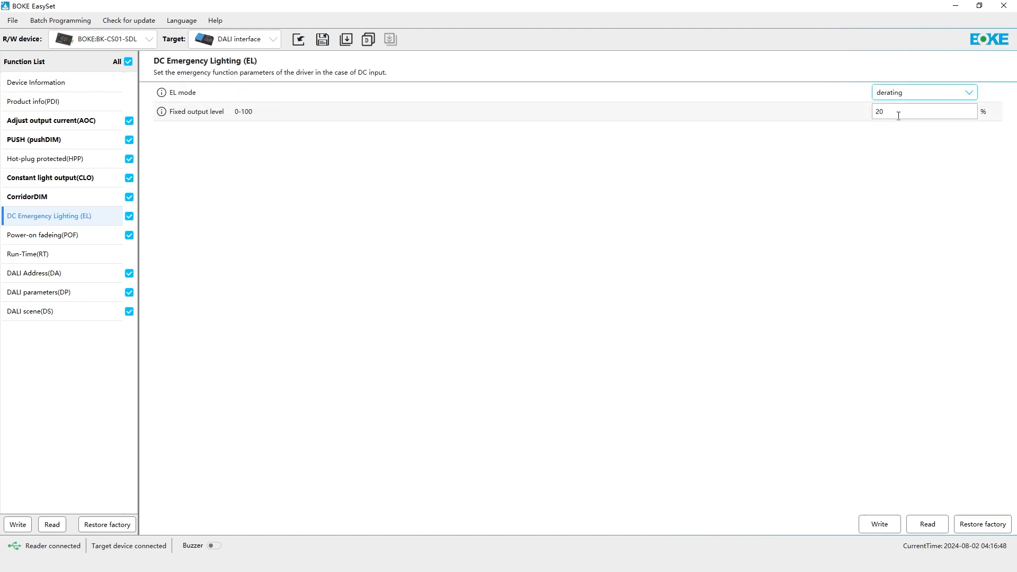
{"action": "key", "text": "Tab"}
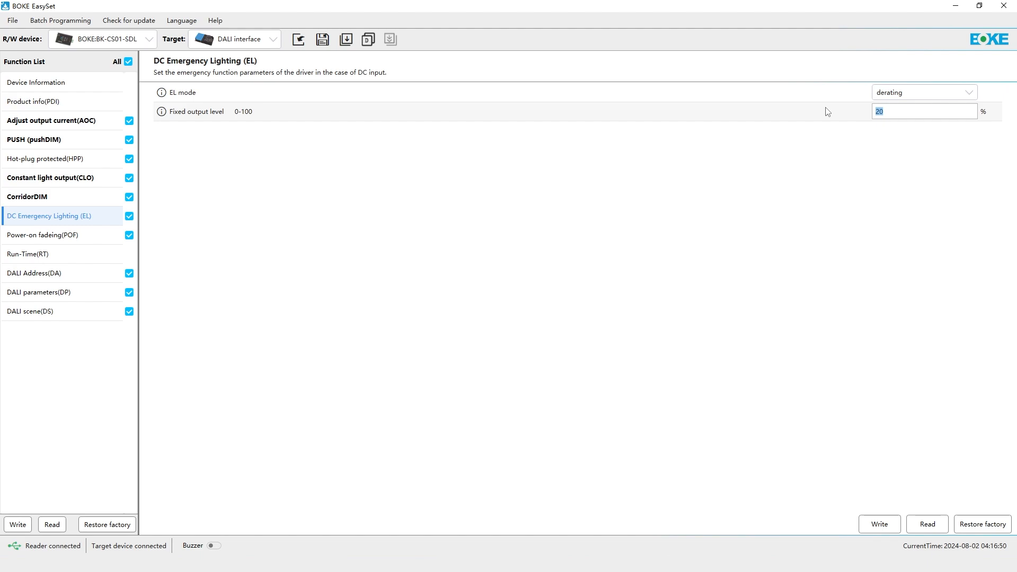
{"action": "type", "text": "30"}
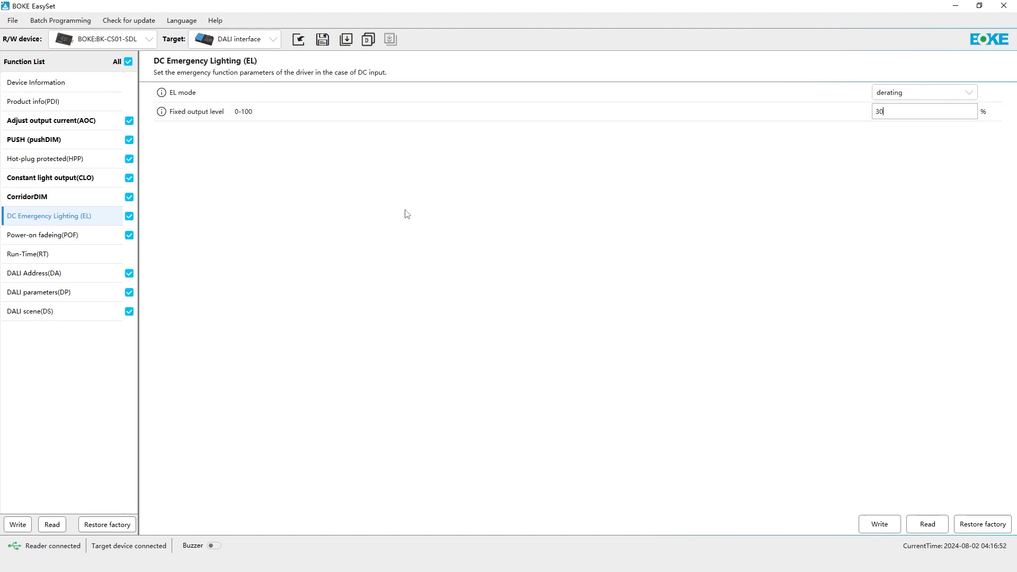
- Switch the Power-on fading (POF) status to Disable and back to Enable, and set its fade time to 5 seconds
{"action": "left_click", "coordinate": [92, 236]}
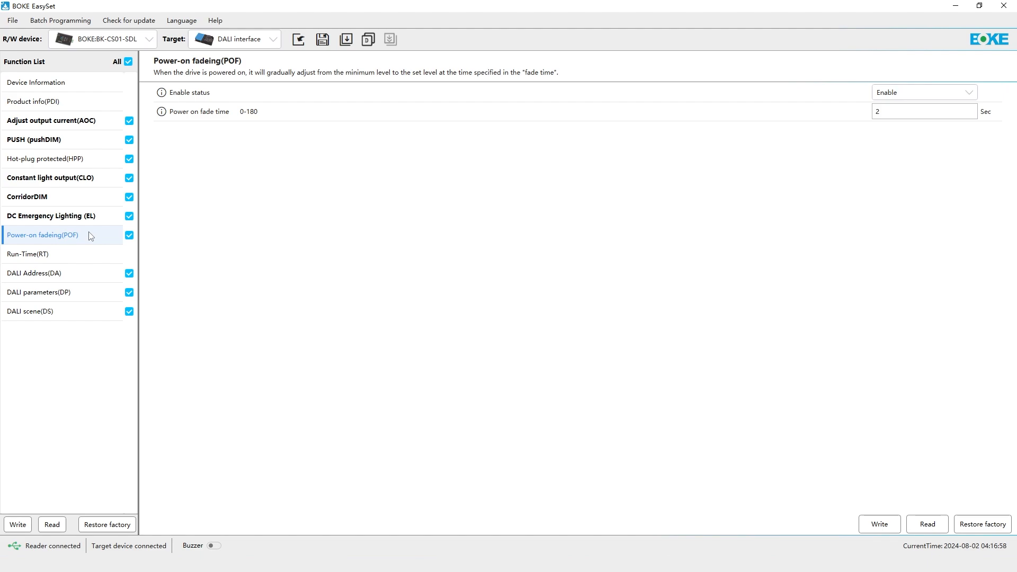
{"action": "left_click", "coordinate": [915, 93]}
{"action": "left_click", "coordinate": [915, 123]}
{"action": "left_click", "coordinate": [913, 93]}
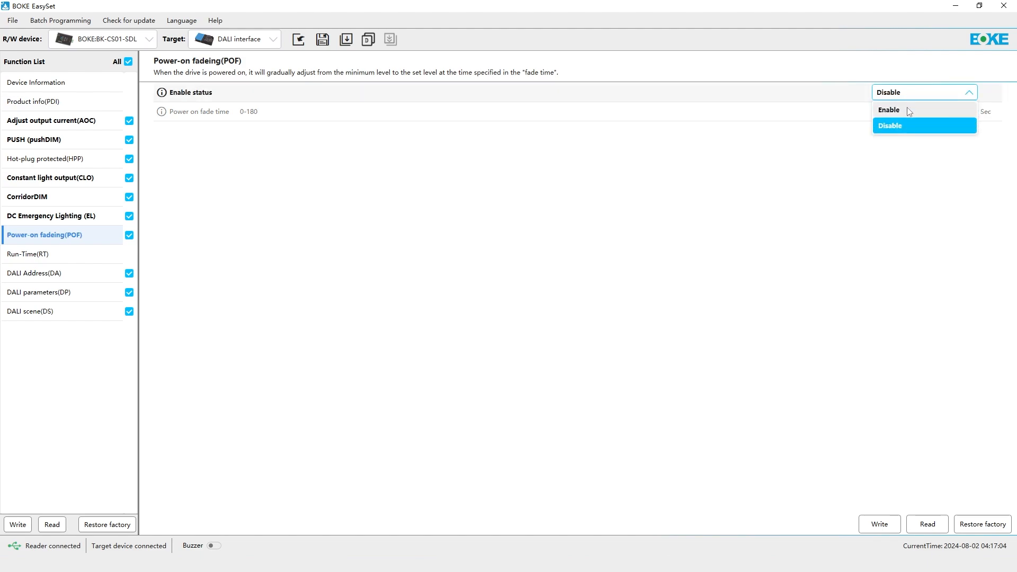
{"action": "left_click", "coordinate": [907, 108]}
{"action": "type", "text": "5"}
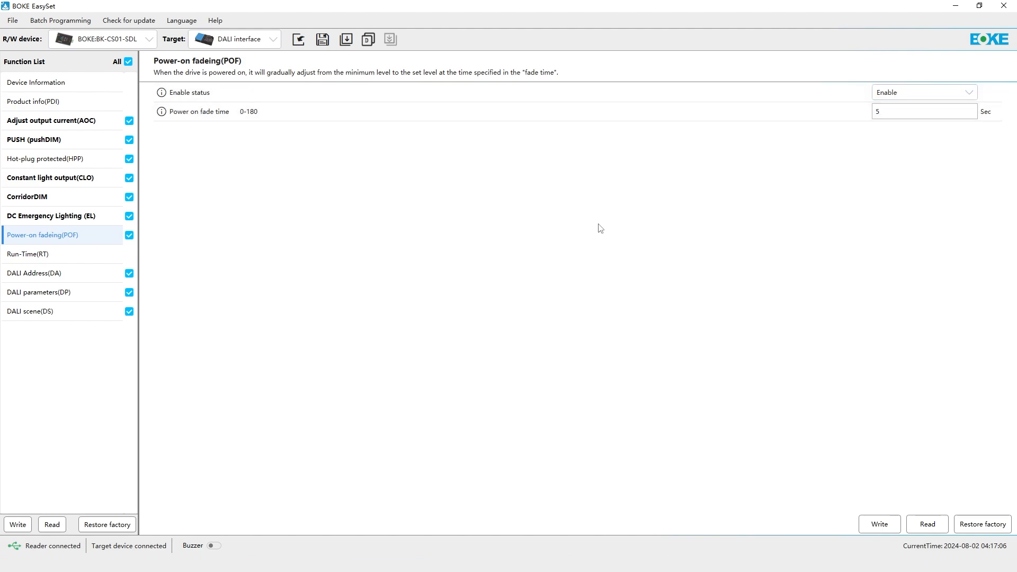
- View the driver's run-time, and in the DALI address settings choose No address and add group numbers 5 and 10
{"action": "left_click", "coordinate": [65, 254]}
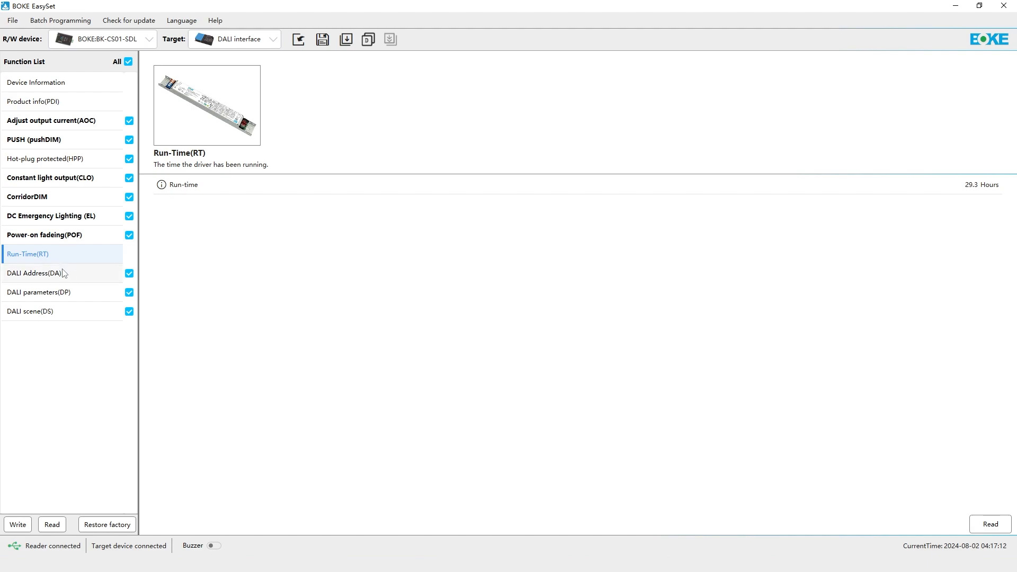
{"action": "left_click", "coordinate": [65, 273]}
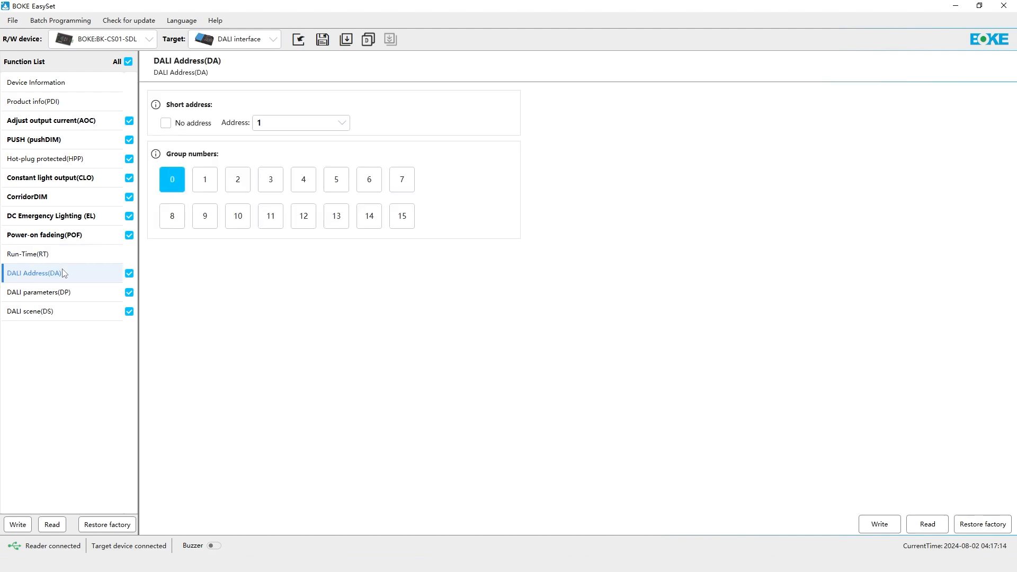
{"action": "left_click", "coordinate": [167, 123]}
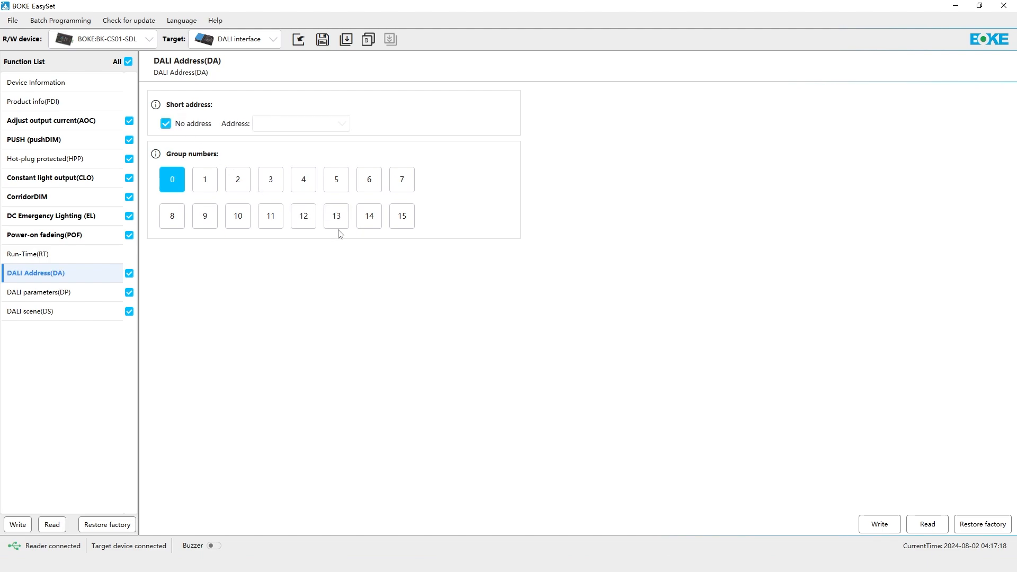
{"action": "left_click", "coordinate": [336, 186]}
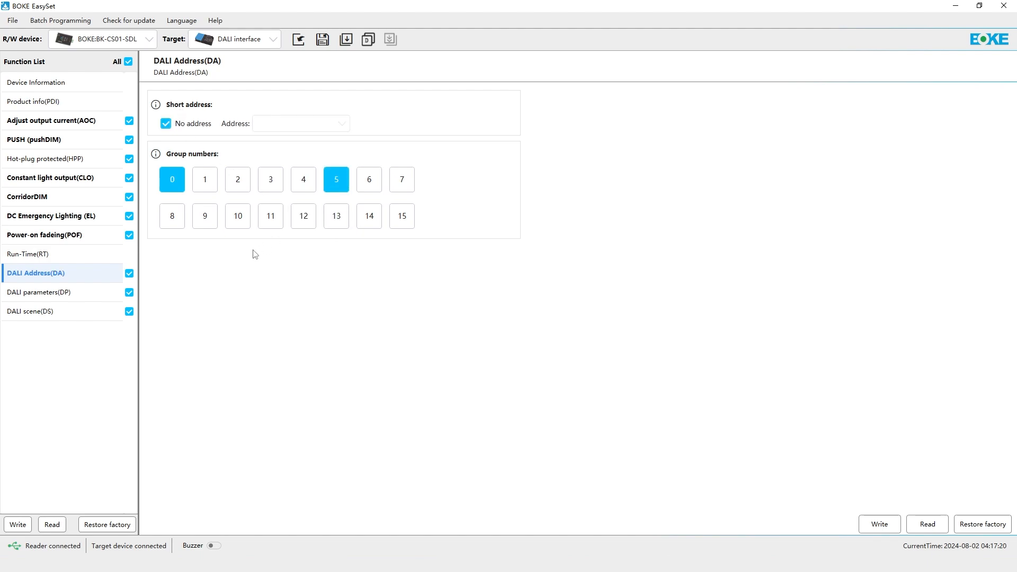
{"action": "left_click", "coordinate": [245, 226]}
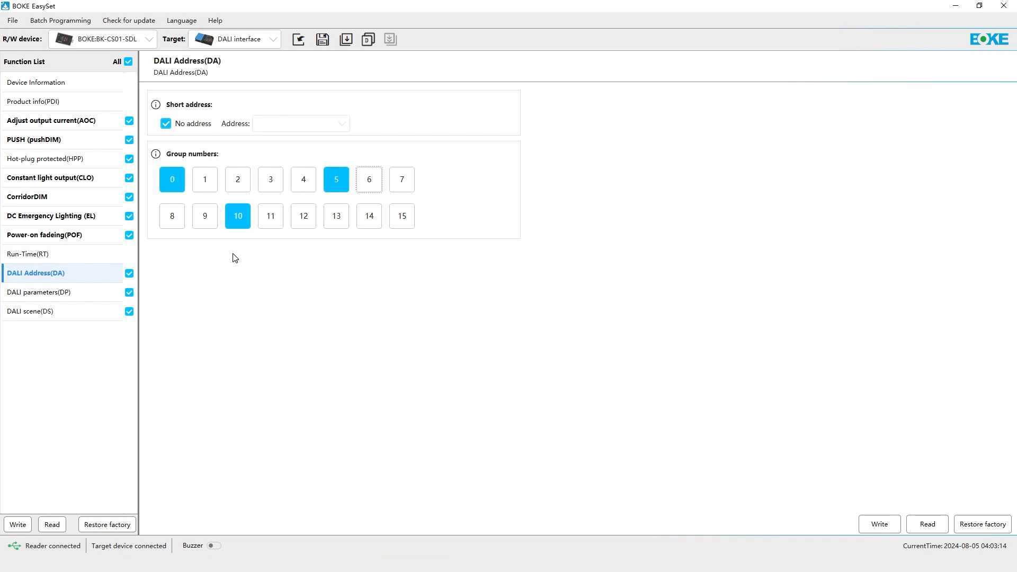
- In the DALI parameters, set the fade rate to 31.6[8] and the fade time to 1.4[3]
{"action": "left_click", "coordinate": [78, 298]}
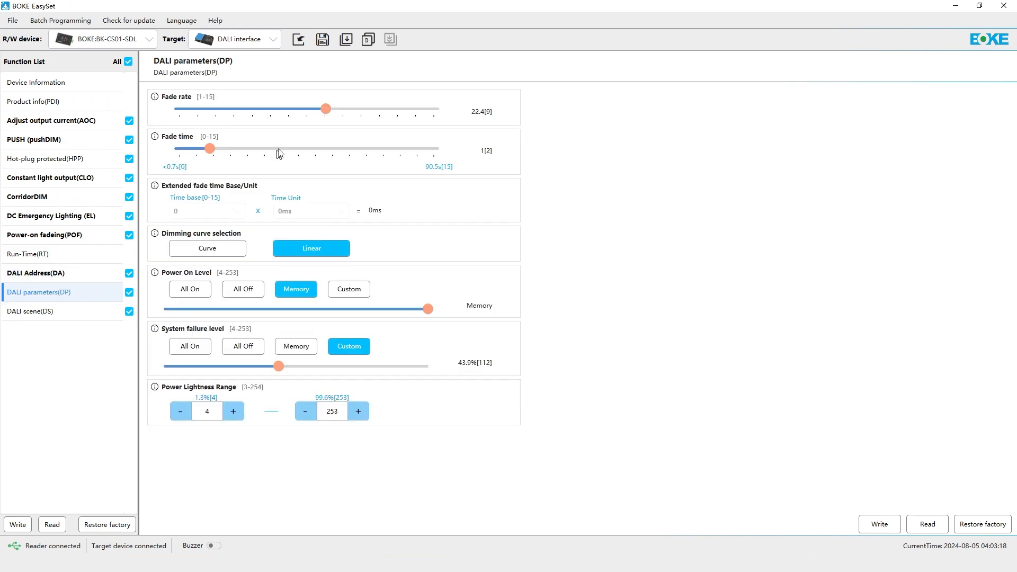
{"action": "left_click_drag", "start_coordinate": [326, 109], "coordinate": [307, 109]}
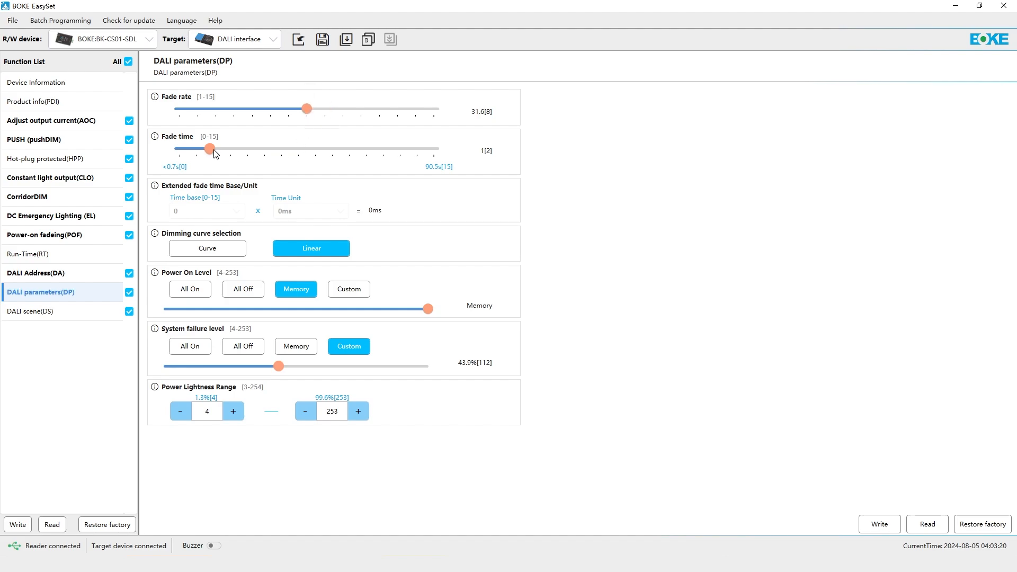
{"action": "left_click_drag", "start_coordinate": [210, 149], "coordinate": [228, 149]}
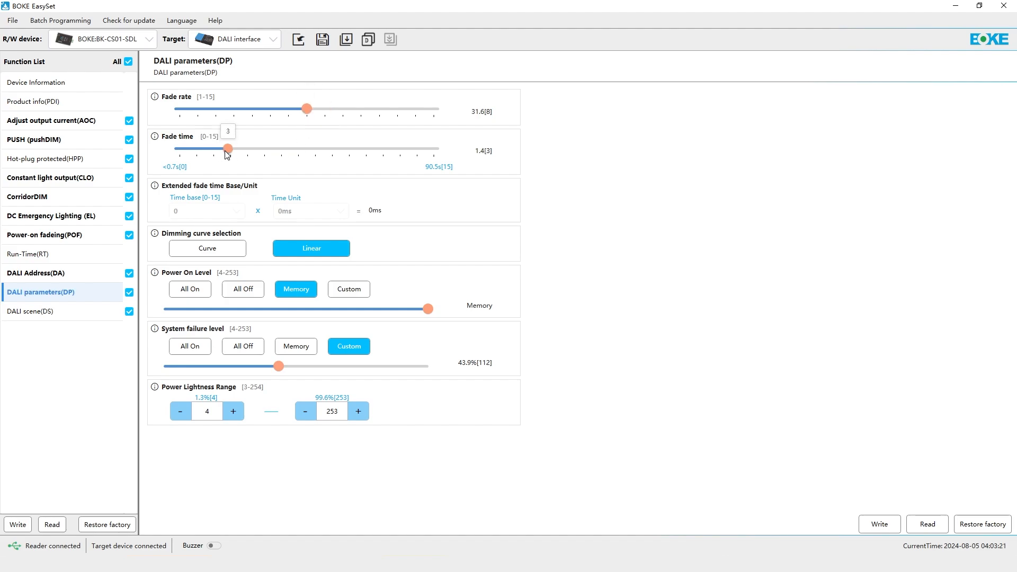
- Select the Curve dimming curve, and set the power on level to All Off and the system failure level to All On
{"action": "left_click", "coordinate": [237, 246]}
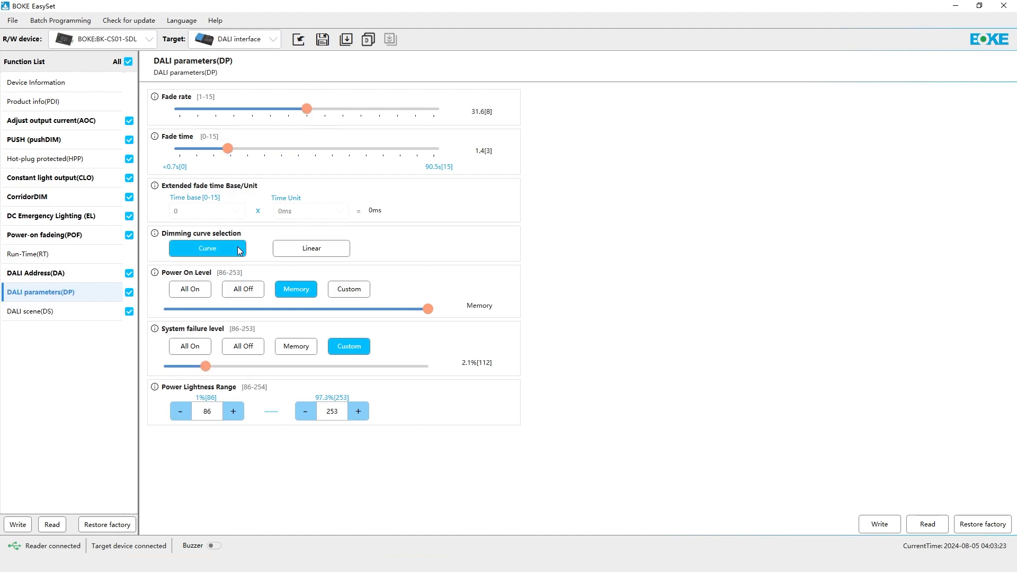
{"action": "left_click", "coordinate": [245, 289]}
{"action": "left_click", "coordinate": [202, 349]}
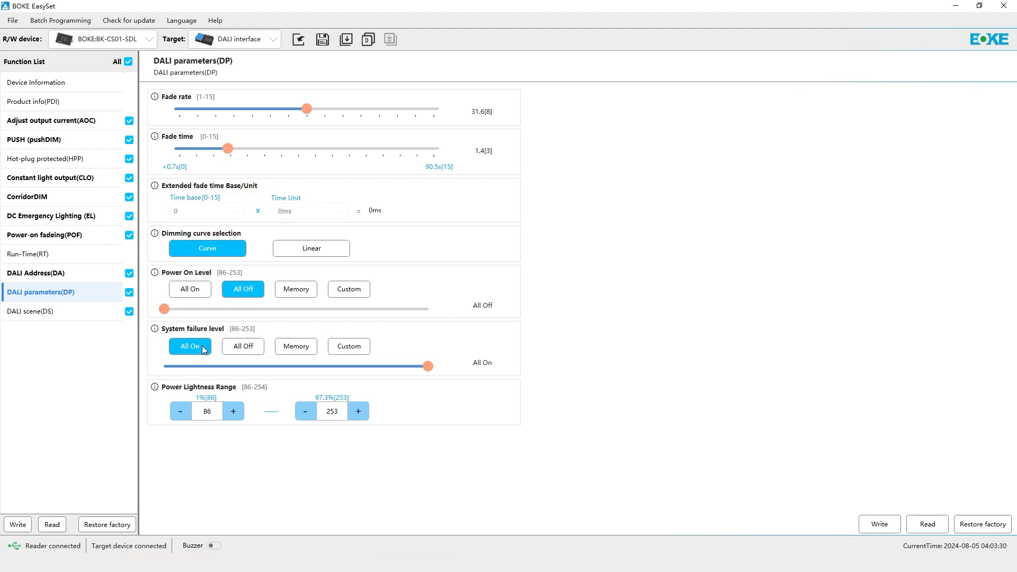
- Enable DALI scenes 8, 9 and 6, setting the light level to 86 for scenes 8 and 9 and 87 for scene 6
{"action": "left_click", "coordinate": [53, 314]}
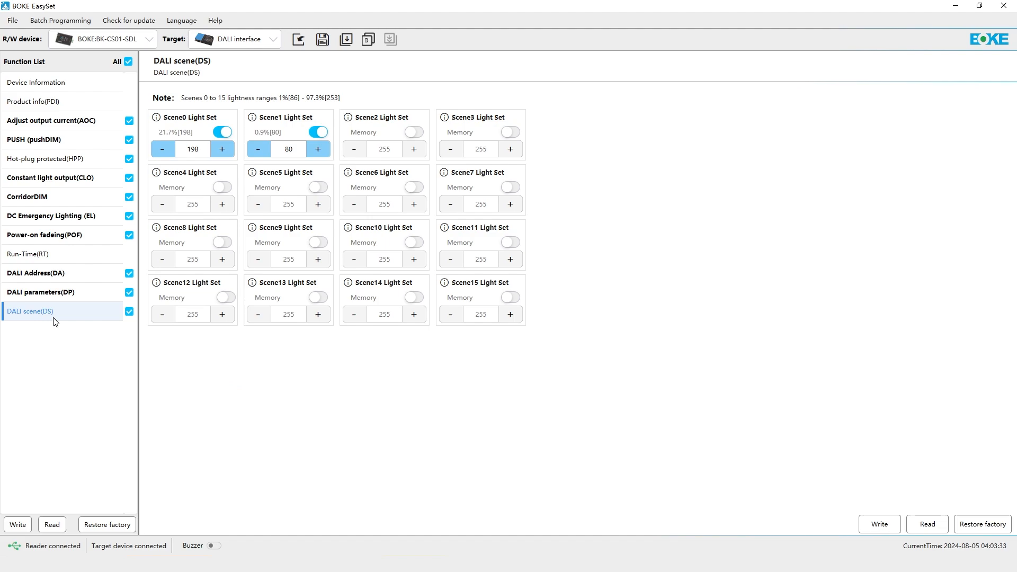
{"action": "left_click", "coordinate": [223, 243]}
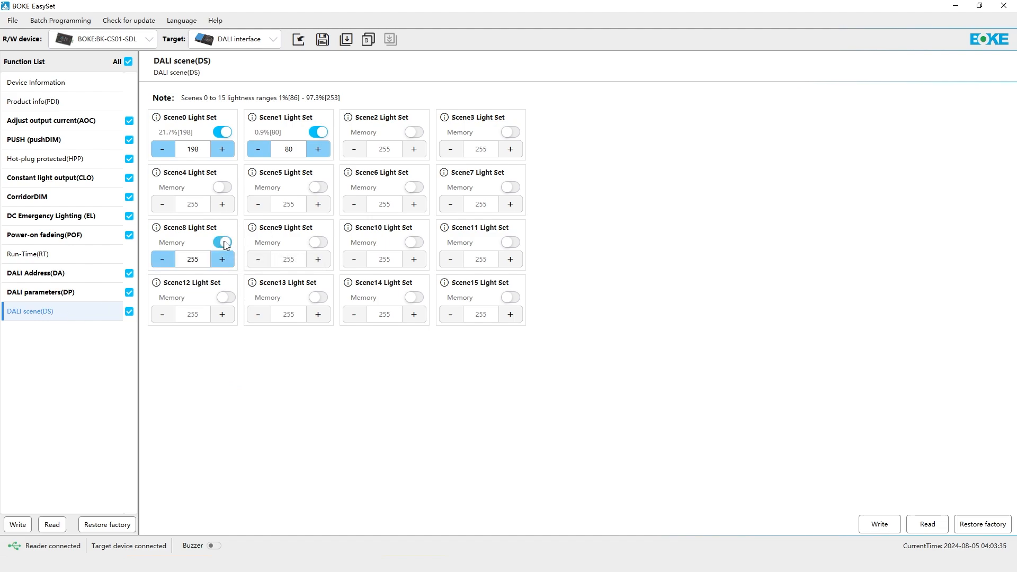
{"action": "left_click", "coordinate": [319, 242]}
{"action": "left_click", "coordinate": [415, 188]}
{"action": "left_click_drag", "start_coordinate": [298, 260], "coordinate": [272, 261]}
{"action": "type", "text": "86"}
{"action": "left_click_drag", "start_coordinate": [203, 260], "coordinate": [175, 262]}
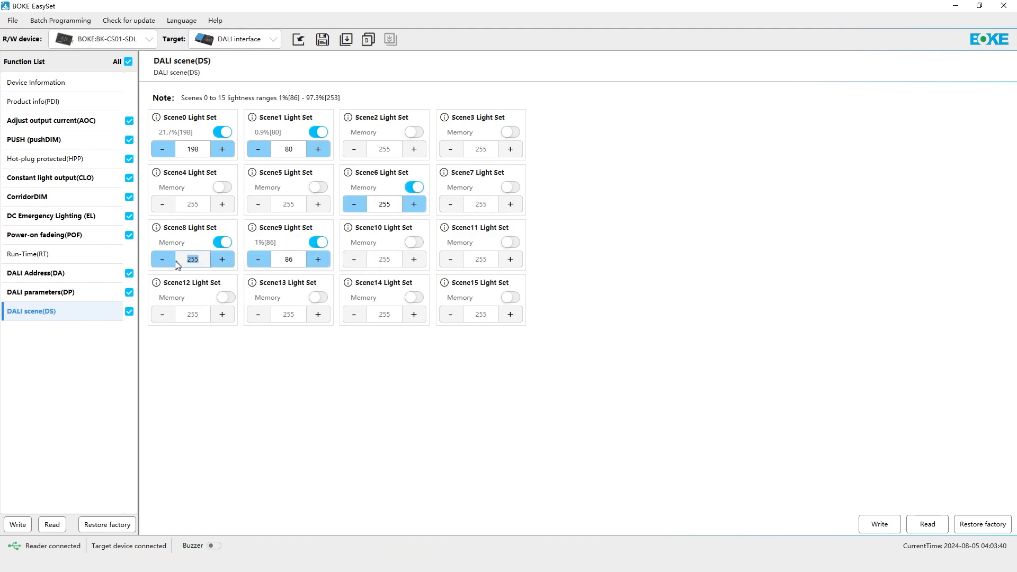
{"action": "type", "text": "86"}
{"action": "left_click_drag", "start_coordinate": [394, 205], "coordinate": [366, 202]}
{"action": "type", "text": "87"}
- Enable DALI scene 4 and set its light level to 167
{"action": "left_click", "coordinate": [223, 187]}
{"action": "left_click_drag", "start_coordinate": [202, 205], "coordinate": [164, 208]}
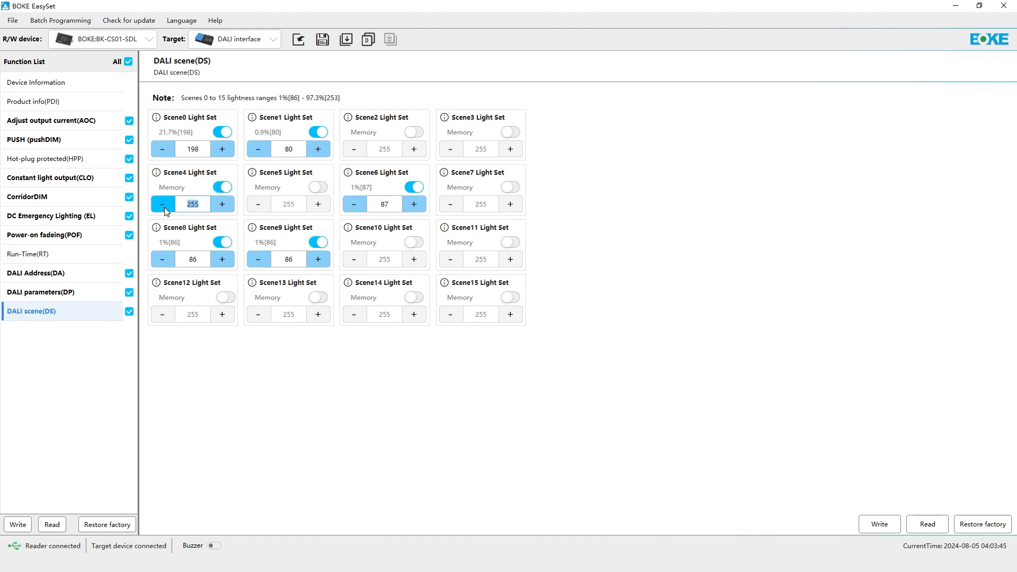
{"action": "type", "text": "167"}
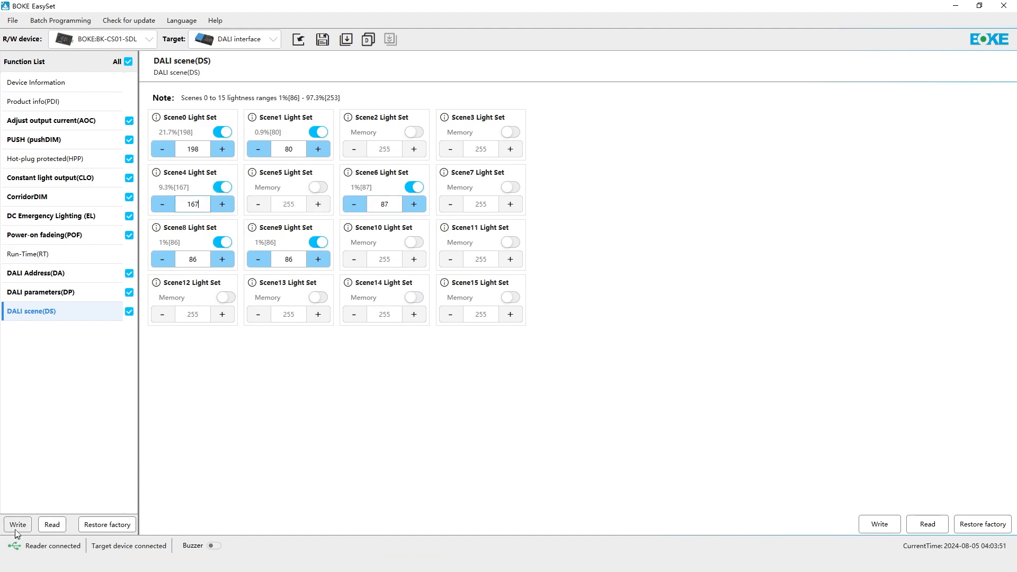
- Write all checked function parameters to the driver and confirm the write
{"action": "left_click", "coordinate": [17, 524]}
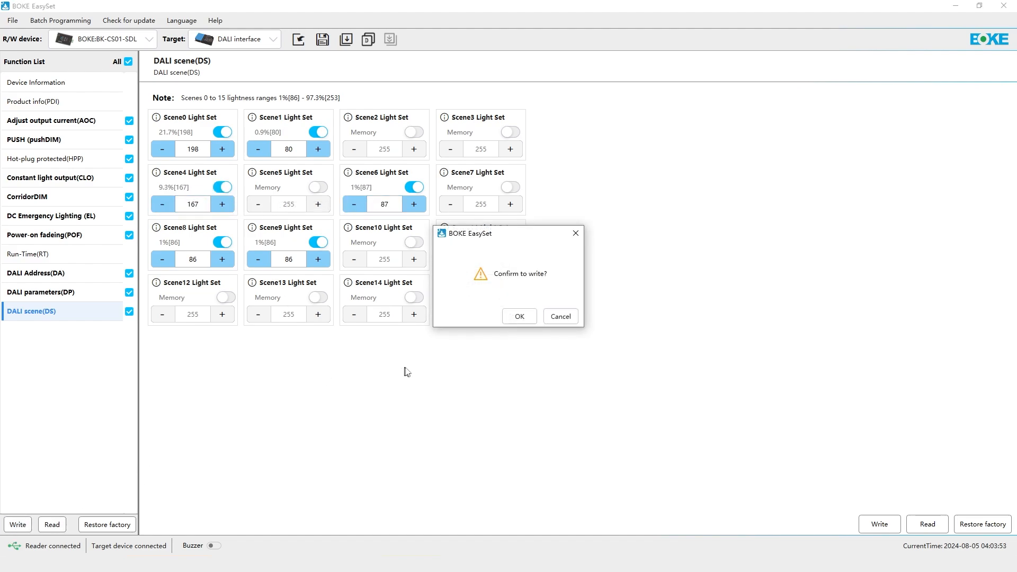
{"action": "left_click", "coordinate": [519, 317]}
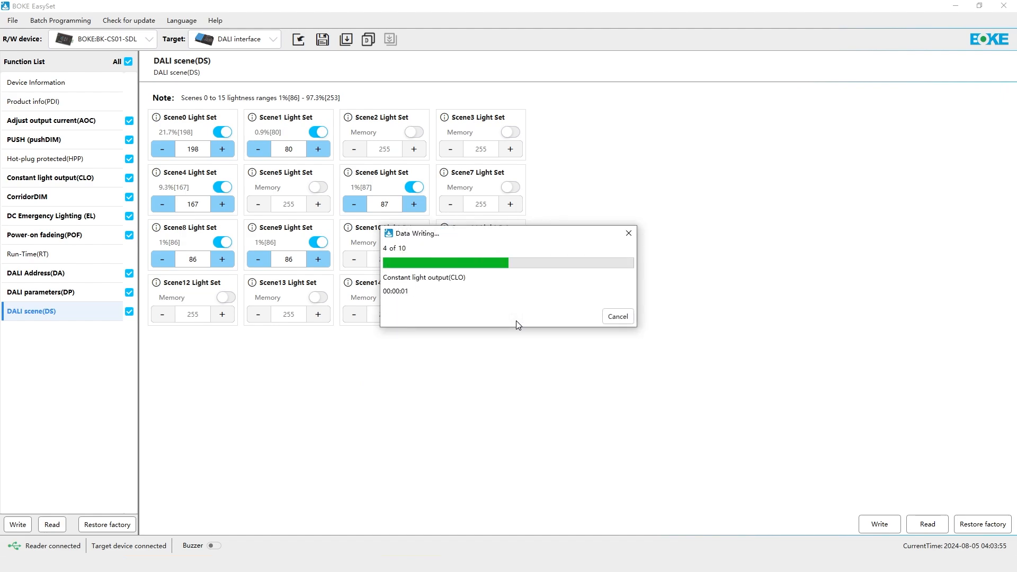